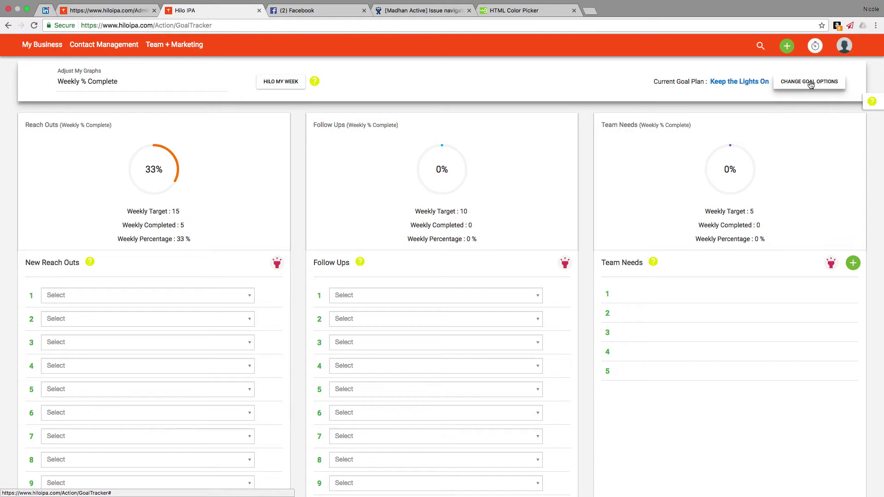
- Open the goal options and choose Custom Plan as the goal plan, placing the cursor in its weekly Follow Ups goal
{"action": "left_click", "coordinate": [810, 83]}
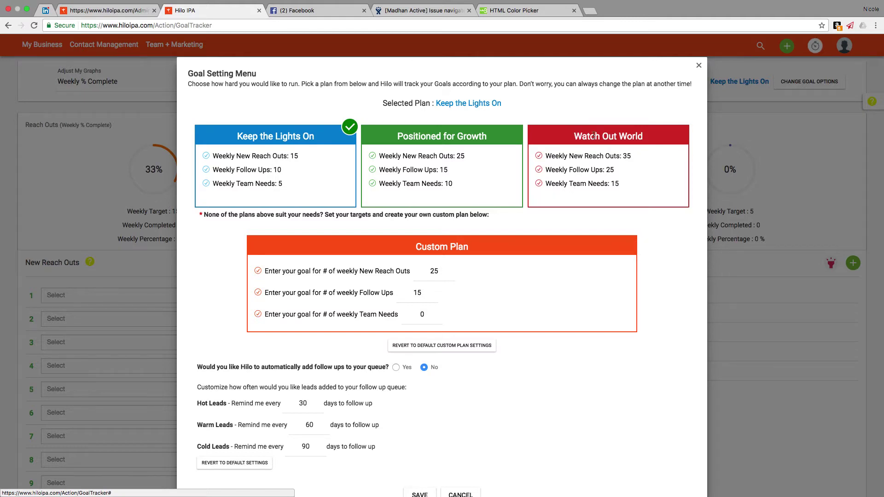
{"action": "left_click", "coordinate": [467, 135]}
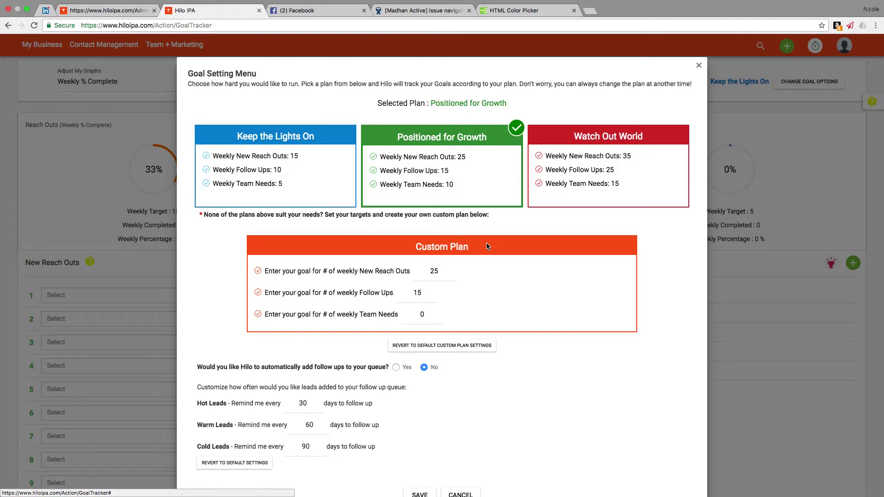
{"action": "double_click", "coordinate": [338, 270]}
{"action": "left_click", "coordinate": [357, 271]}
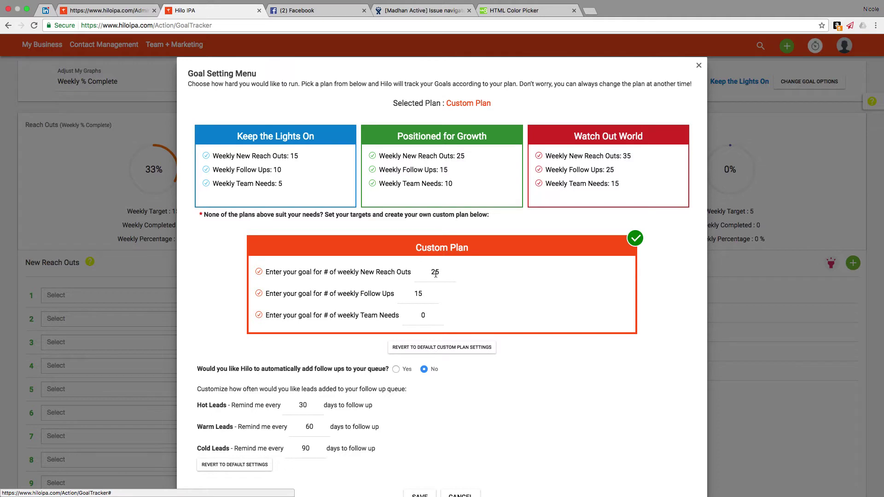
{"action": "left_click_drag", "start_coordinate": [433, 271], "coordinate": [441, 271]}
{"action": "left_click", "coordinate": [415, 295]}
- Go over the reminder intervals for warm and hot leads, save the goal settings, and check the reloaded goal tracker lists
{"action": "scroll", "coordinate": [519, 368], "scroll_direction": "down", "scroll_amount": 2}
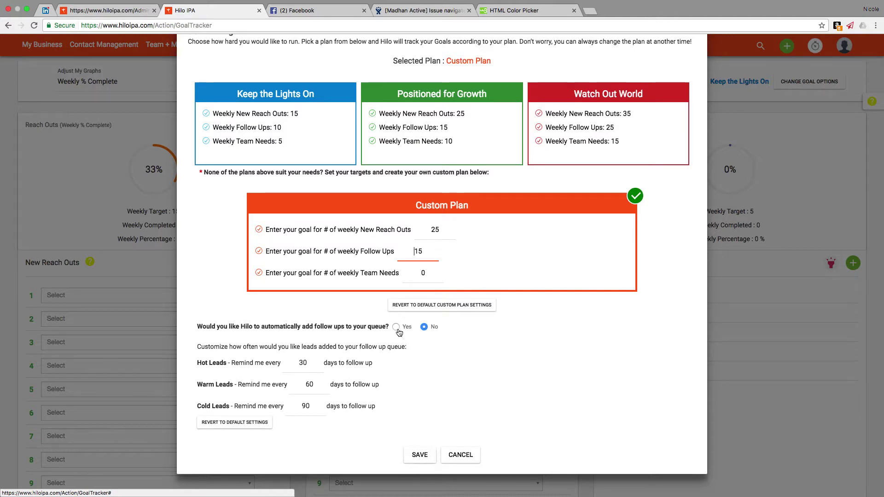
{"action": "left_click", "coordinate": [318, 363]}
{"action": "double_click", "coordinate": [316, 385]}
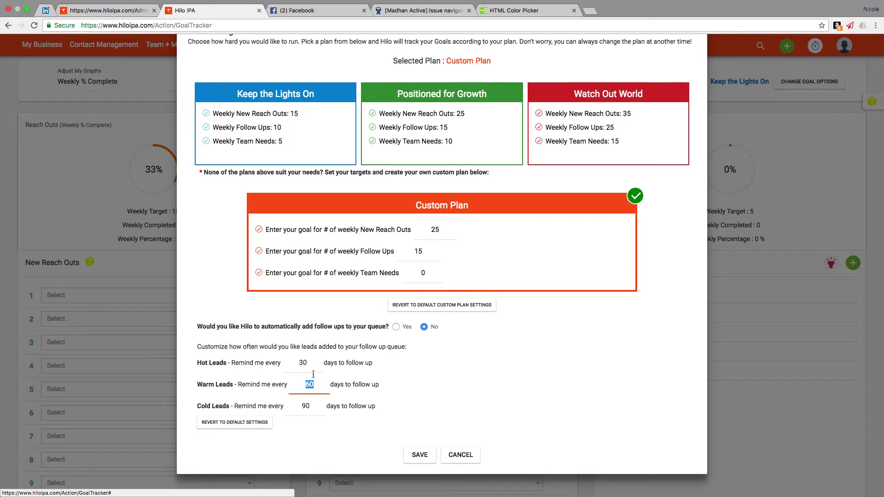
{"action": "left_click", "coordinate": [300, 363]}
{"action": "double_click", "coordinate": [308, 363]}
{"action": "left_click", "coordinate": [309, 364]}
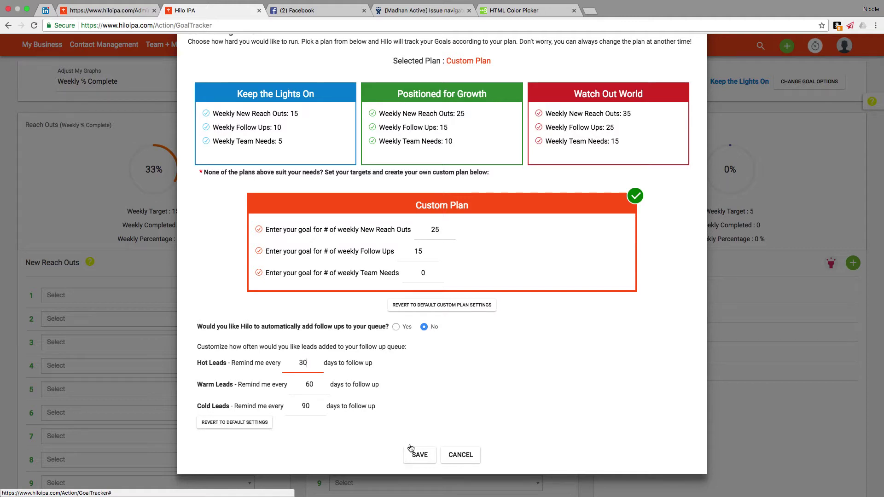
{"action": "left_click", "coordinate": [420, 455]}
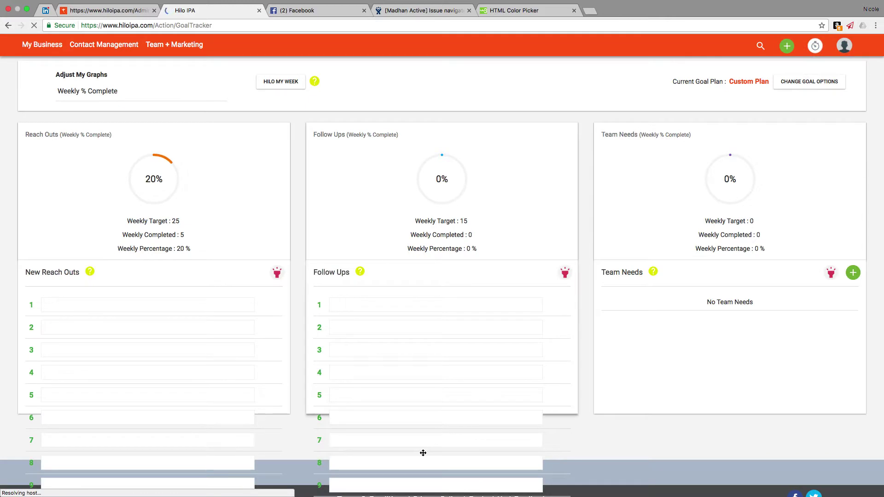
{"action": "scroll", "coordinate": [297, 357], "scroll_direction": "down", "scroll_amount": 10}
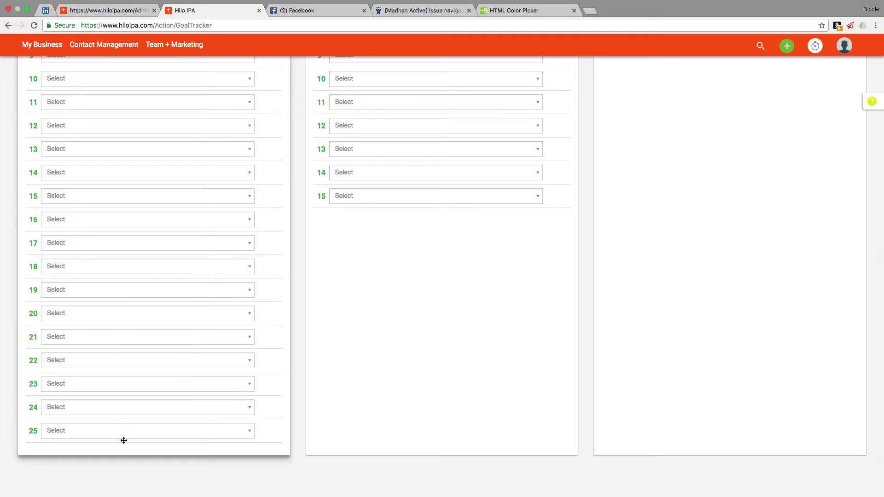
{"action": "scroll", "coordinate": [304, 201], "scroll_direction": "up", "scroll_amount": 10}
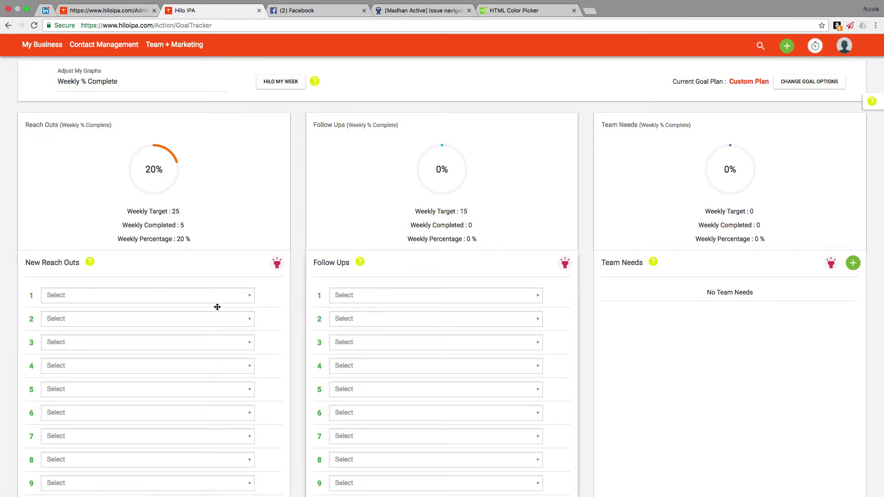
- Find Nicole Kidman by searching "ni" and add her to the first New Reach Outs slot
{"action": "left_click", "coordinate": [58, 297]}
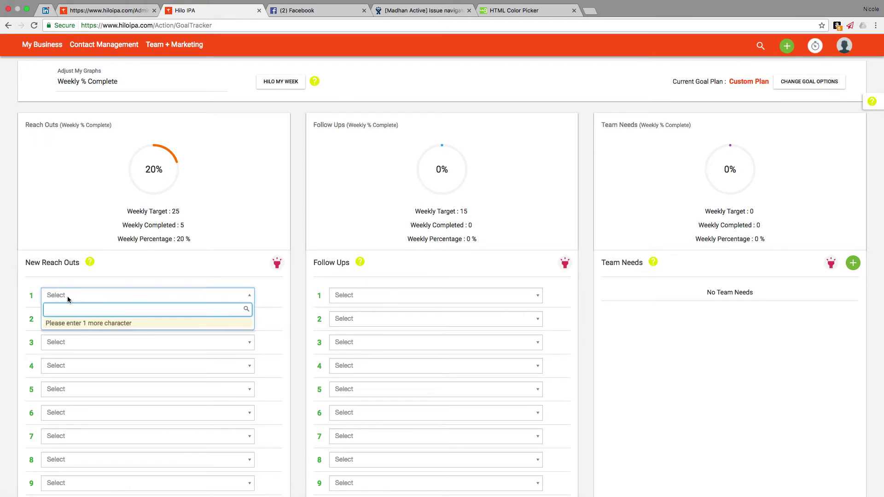
{"action": "type", "text": "ni"}
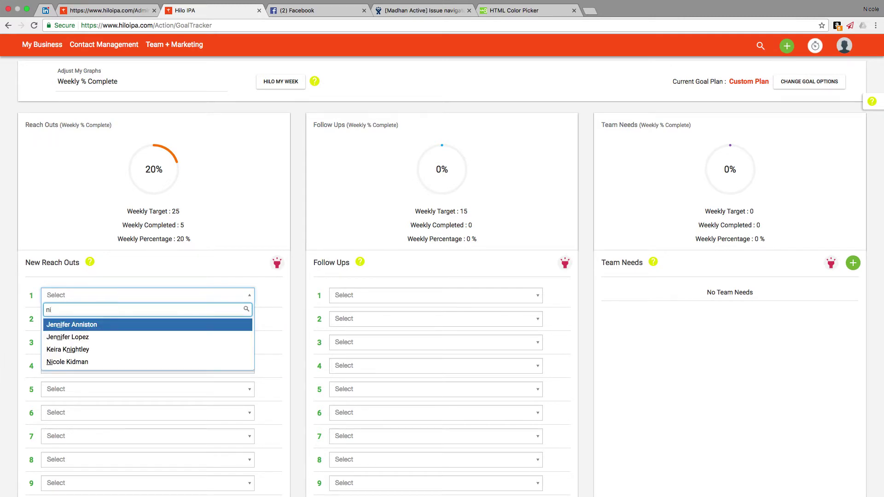
{"action": "left_click", "coordinate": [68, 362]}
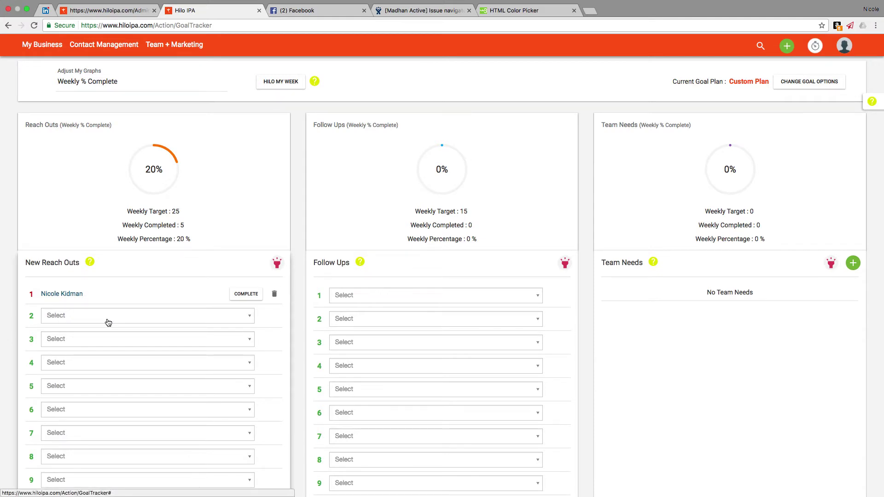
- Fill the week's lists automatically with Hilo My Week and look through the New Reach Outs and Follow Ups
{"action": "scroll", "coordinate": [255, 222], "scroll_direction": "down", "scroll_amount": 1}
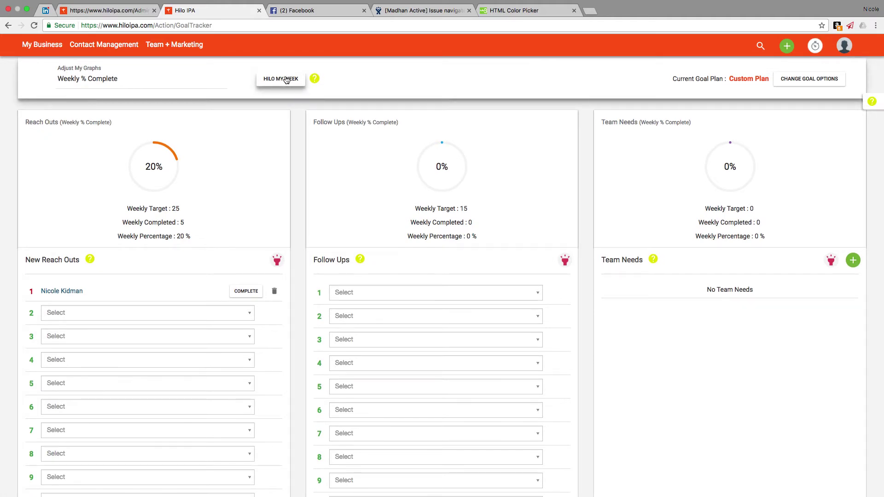
{"action": "left_click", "coordinate": [286, 80]}
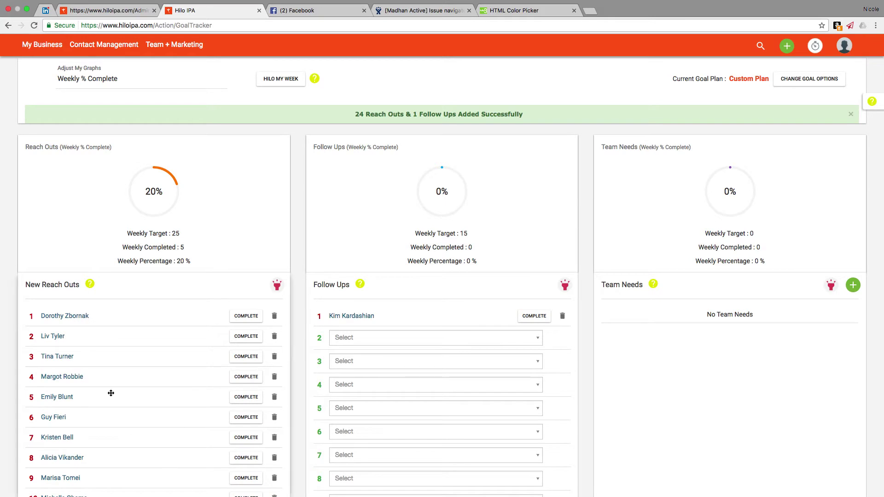
{"action": "scroll", "coordinate": [124, 381], "scroll_direction": "down", "scroll_amount": 10}
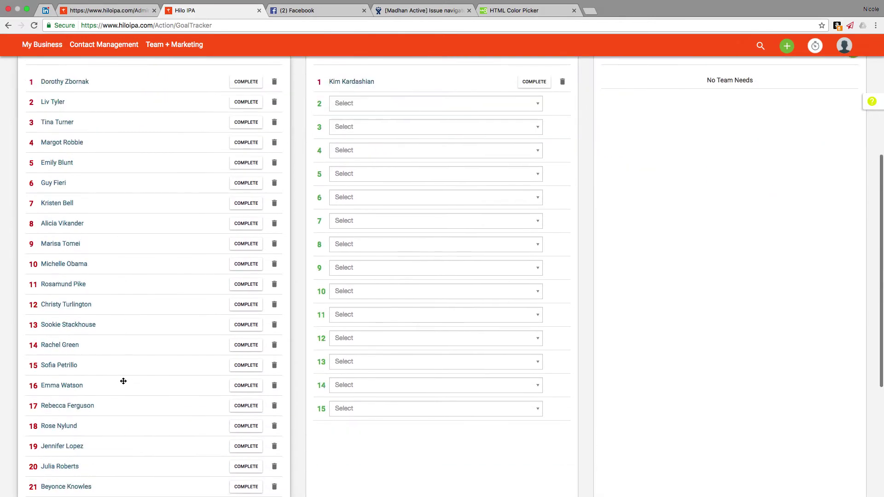
{"action": "scroll", "coordinate": [123, 390], "scroll_direction": "up", "scroll_amount": 10}
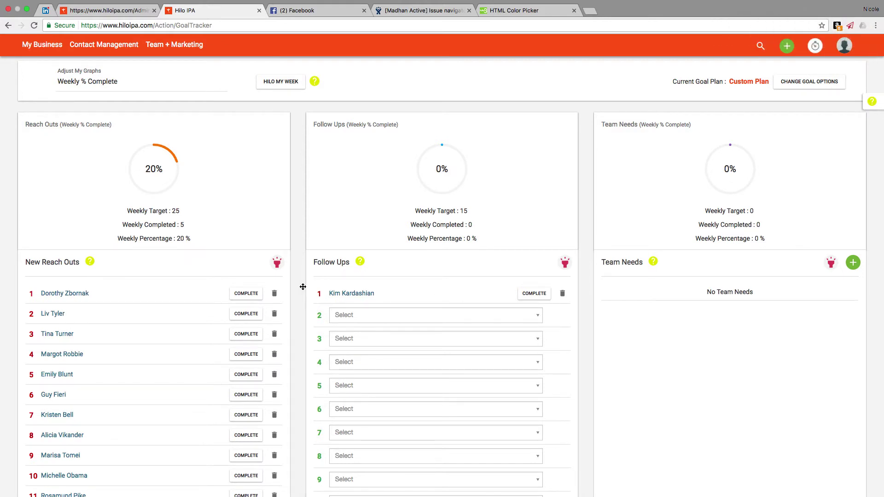
{"action": "scroll", "coordinate": [303, 287], "scroll_direction": "down", "scroll_amount": 10}
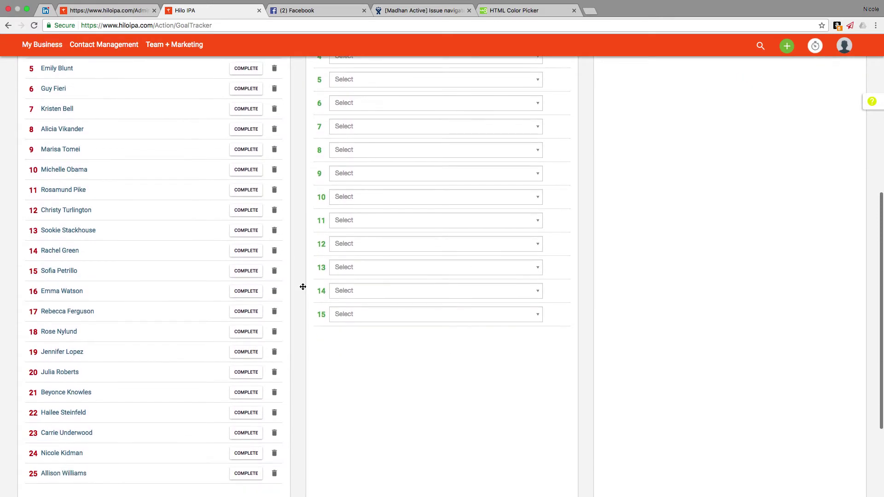
{"action": "scroll", "coordinate": [303, 287], "scroll_direction": "up", "scroll_amount": 5}
{"action": "scroll", "coordinate": [303, 287], "scroll_direction": "up", "scroll_amount": 1}
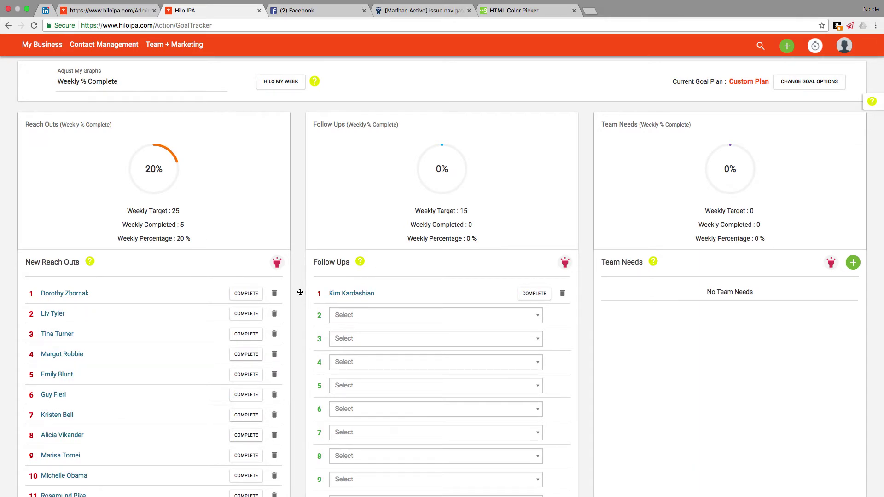
- Open the first New Reach Outs contact, check the phone number, assign the Teachers tag and update the contact
{"action": "left_click", "coordinate": [69, 296]}
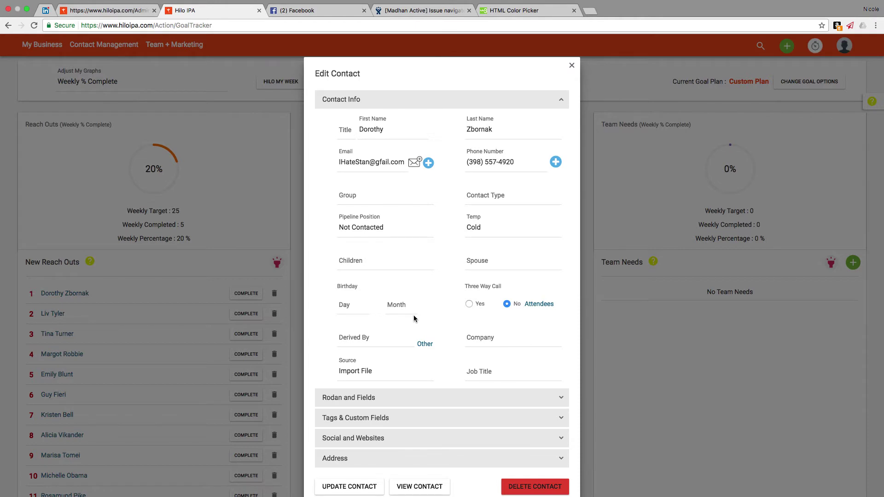
{"action": "scroll", "coordinate": [413, 315], "scroll_direction": "down", "scroll_amount": 1}
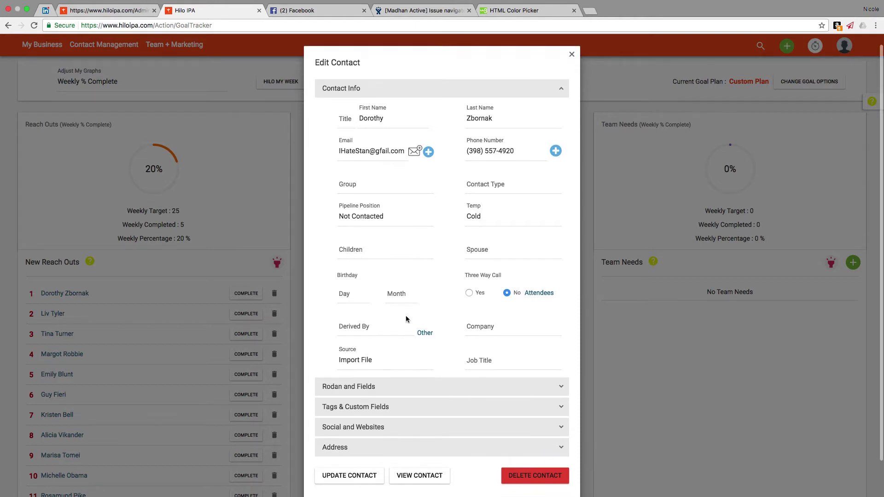
{"action": "left_click", "coordinate": [467, 150]}
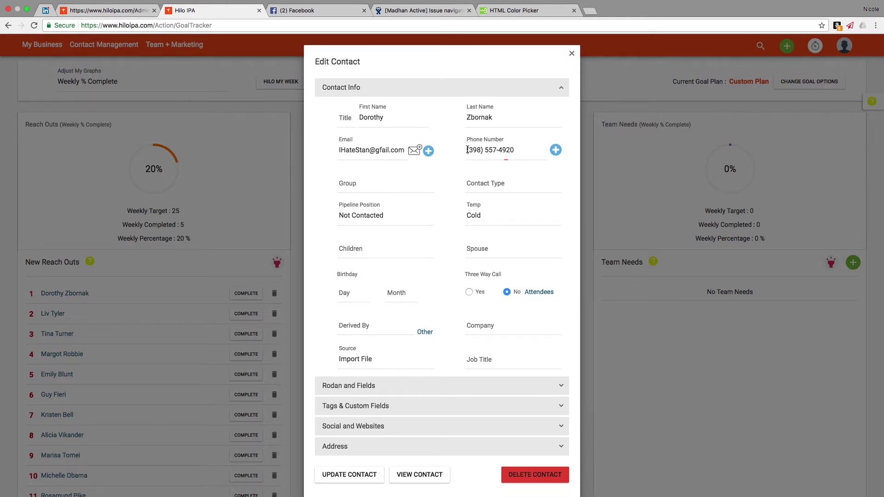
{"action": "left_click_drag", "start_coordinate": [467, 150], "coordinate": [518, 149]}
{"action": "left_click", "coordinate": [462, 154]}
{"action": "left_click", "coordinate": [405, 399]}
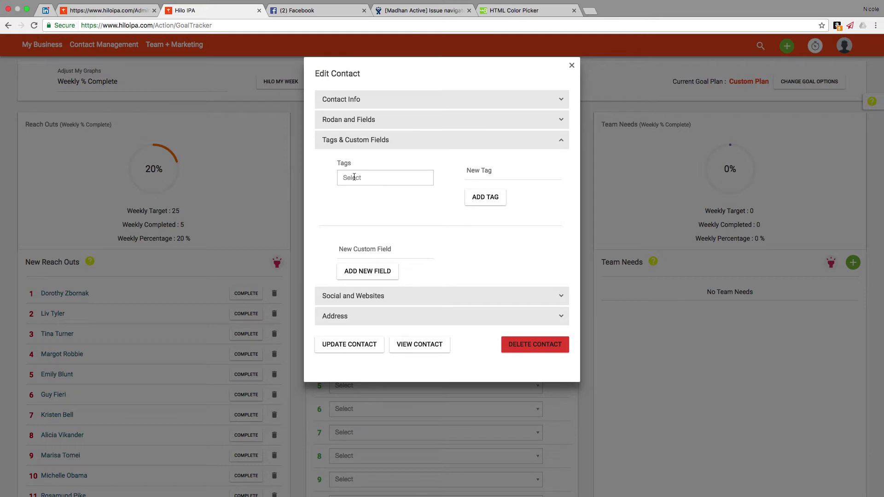
{"action": "left_click", "coordinate": [381, 177]}
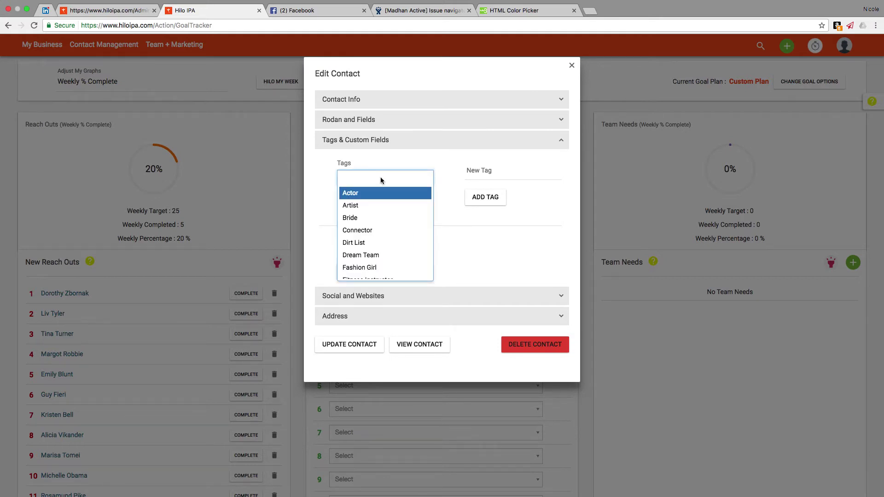
{"action": "scroll", "coordinate": [382, 243], "scroll_direction": "down", "scroll_amount": 1}
{"action": "scroll", "coordinate": [381, 243], "scroll_direction": "down", "scroll_amount": 4}
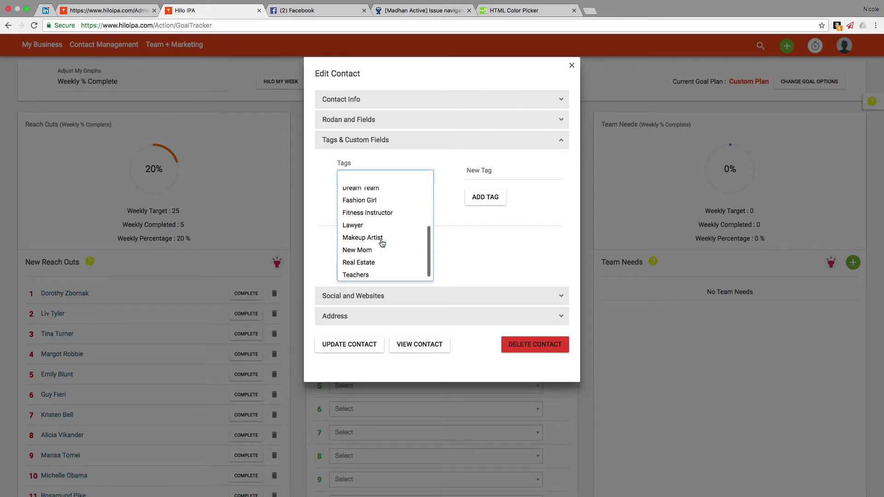
{"action": "left_click", "coordinate": [364, 275]}
{"action": "left_click", "coordinate": [360, 345]}
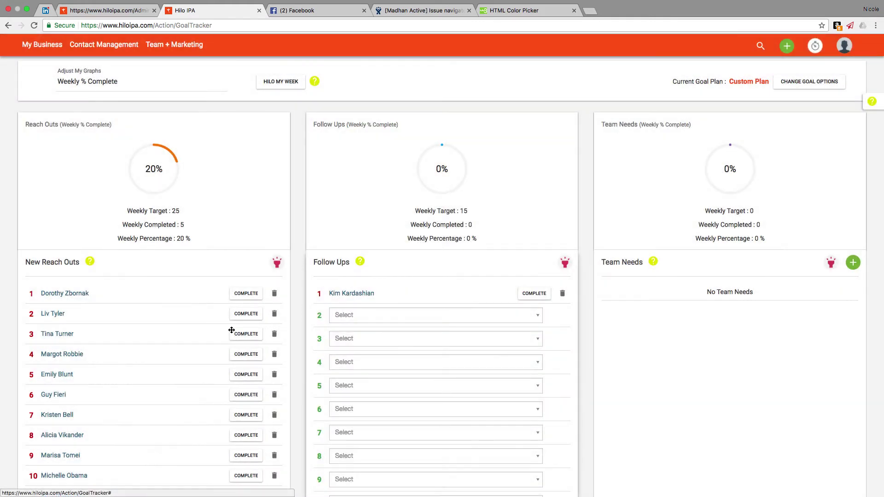
- Start an email to the first New Reach Outs contact from the contact record, with the subject "Open For Business"
{"action": "left_click", "coordinate": [79, 297]}
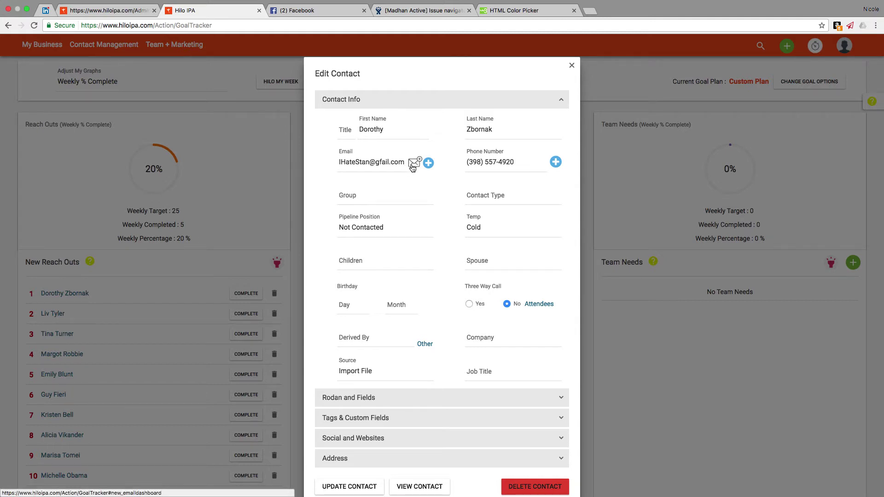
{"action": "left_click", "coordinate": [412, 165]}
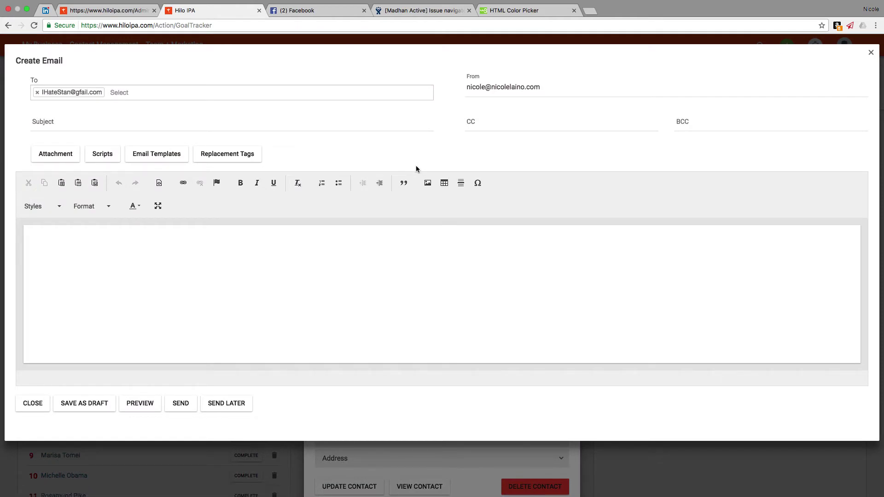
{"action": "left_click", "coordinate": [55, 122]}
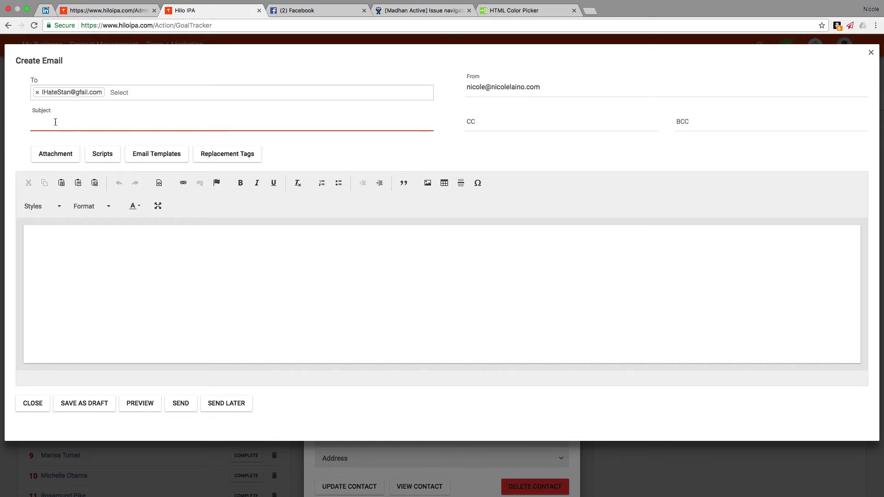
{"action": "type", "text": "Open For Business"}
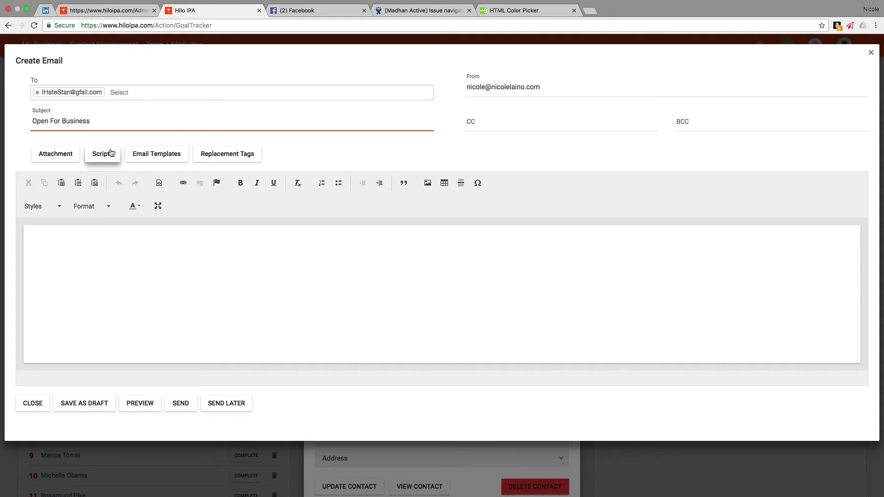
- Add the "New Features" email template to the message and look through the inserted content
{"action": "left_click", "coordinate": [164, 159]}
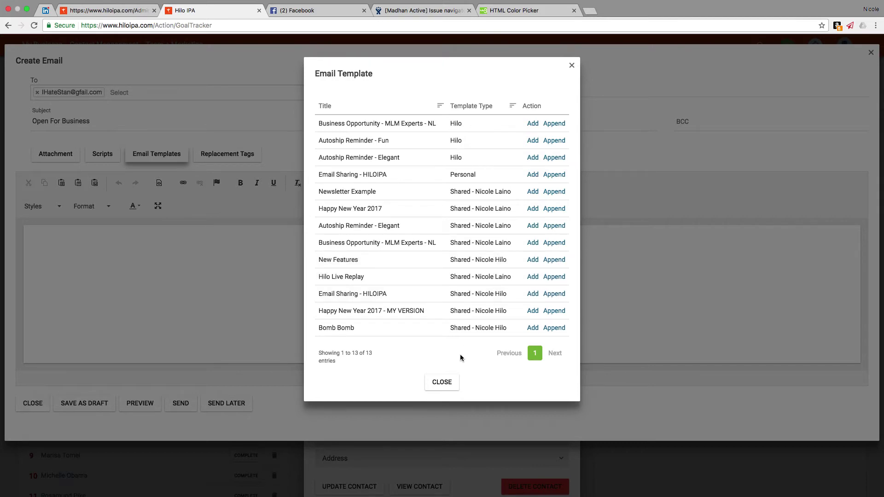
{"action": "left_click", "coordinate": [532, 260]}
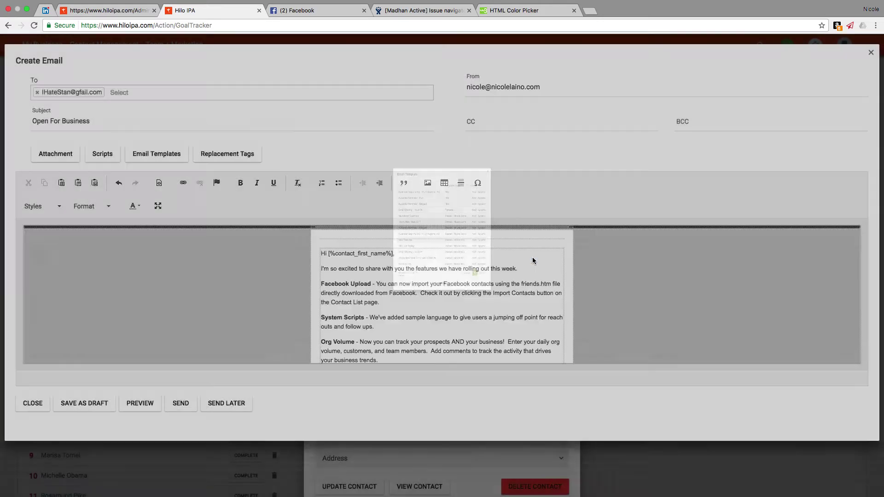
{"action": "scroll", "coordinate": [623, 297], "scroll_direction": "down", "scroll_amount": 10}
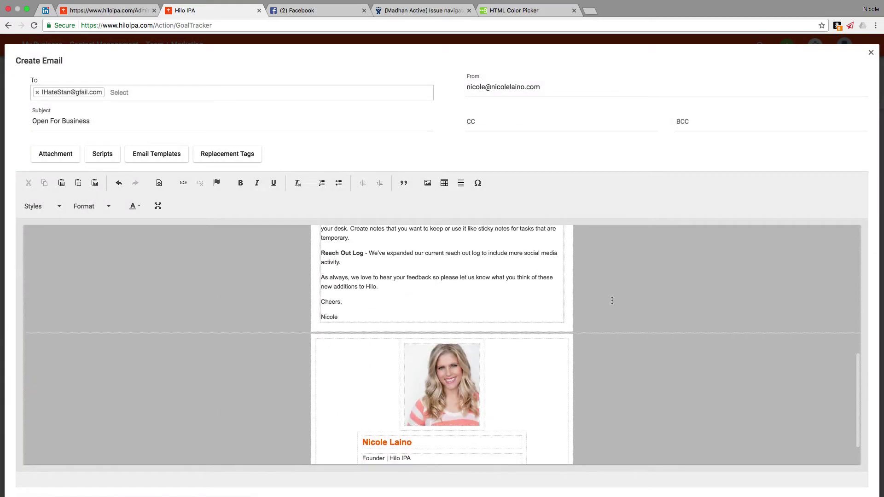
{"action": "scroll", "coordinate": [612, 300], "scroll_direction": "up", "scroll_amount": 10}
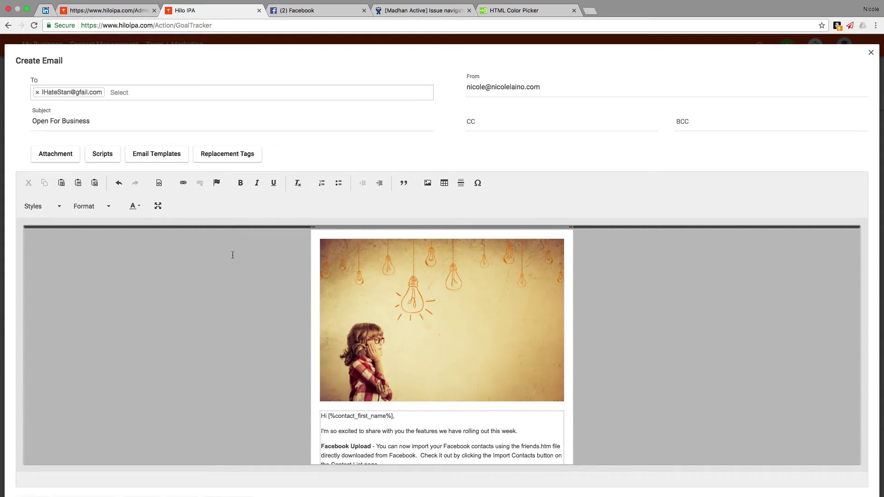
- Look through the email scripts, preview "New Reachout Mine" in full and copy that script into the email
{"action": "left_click", "coordinate": [112, 163]}
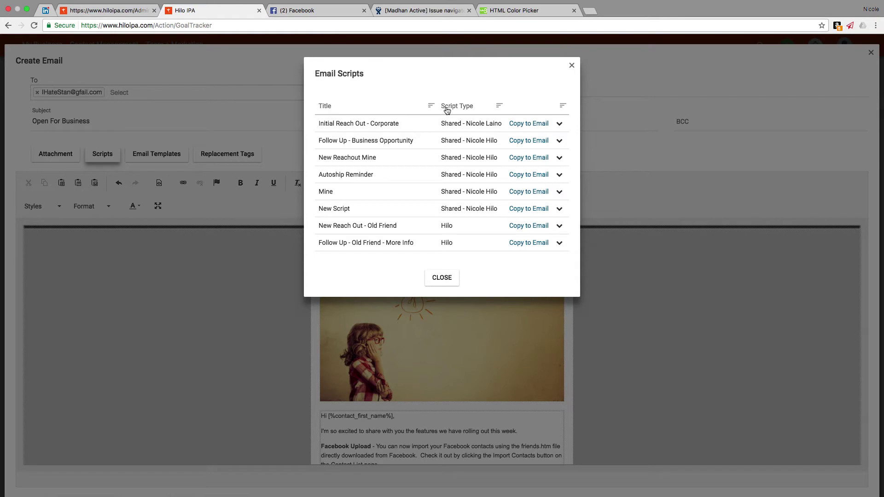
{"action": "left_click_drag", "start_coordinate": [442, 123], "coordinate": [461, 124]}
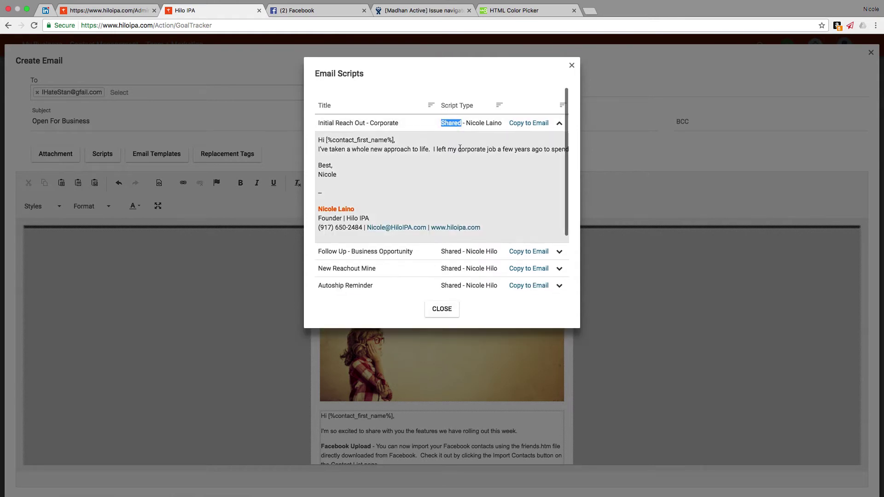
{"action": "left_click", "coordinate": [437, 123]}
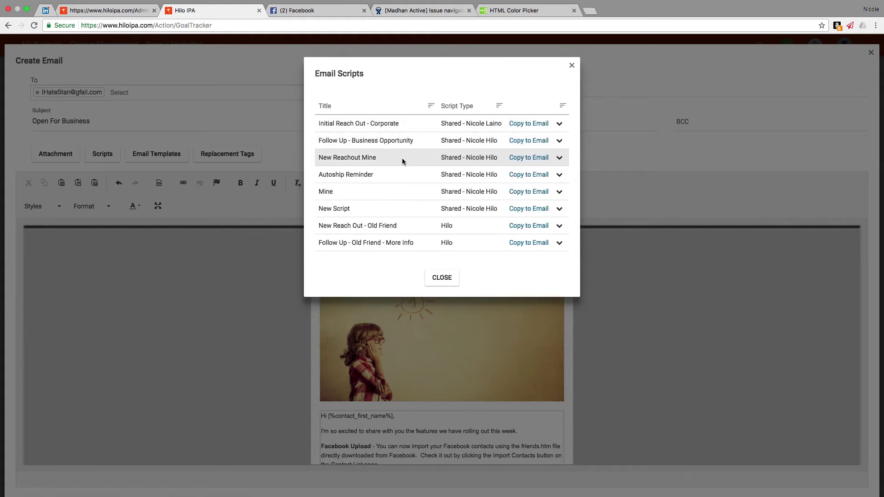
{"action": "left_click", "coordinate": [431, 160]}
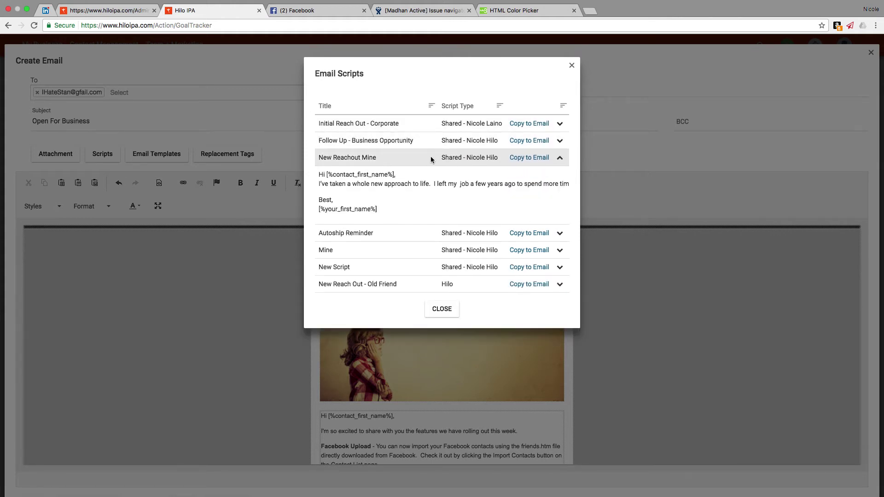
{"action": "scroll", "coordinate": [445, 203], "scroll_direction": "right", "scroll_amount": 3}
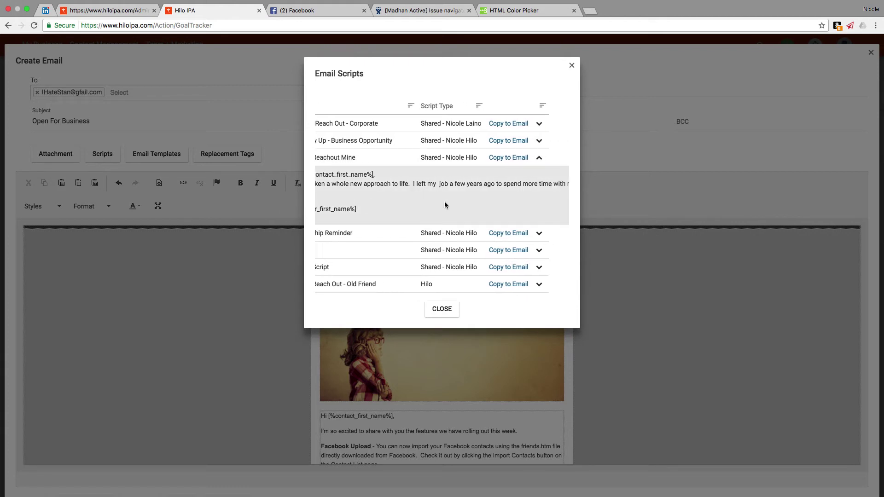
{"action": "scroll", "coordinate": [445, 204], "scroll_direction": "right", "scroll_amount": 5}
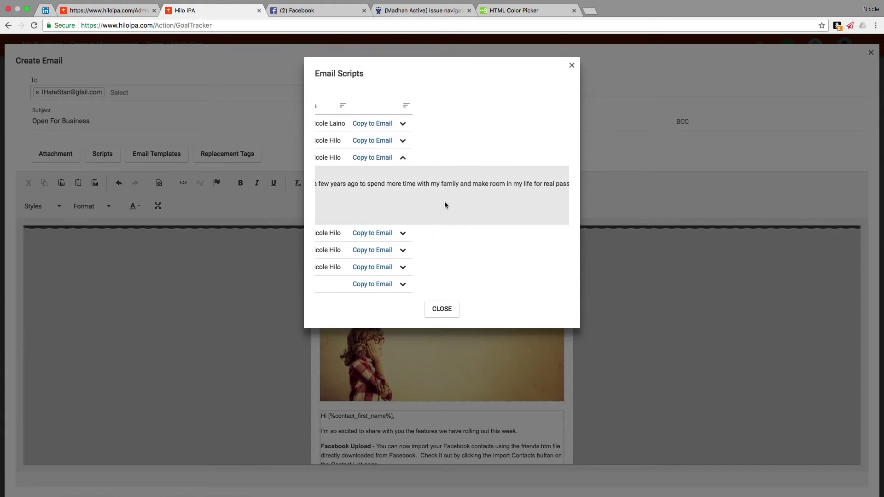
{"action": "scroll", "coordinate": [445, 204], "scroll_direction": "right", "scroll_amount": 4}
{"action": "scroll", "coordinate": [445, 204], "scroll_direction": "left", "scroll_amount": 10}
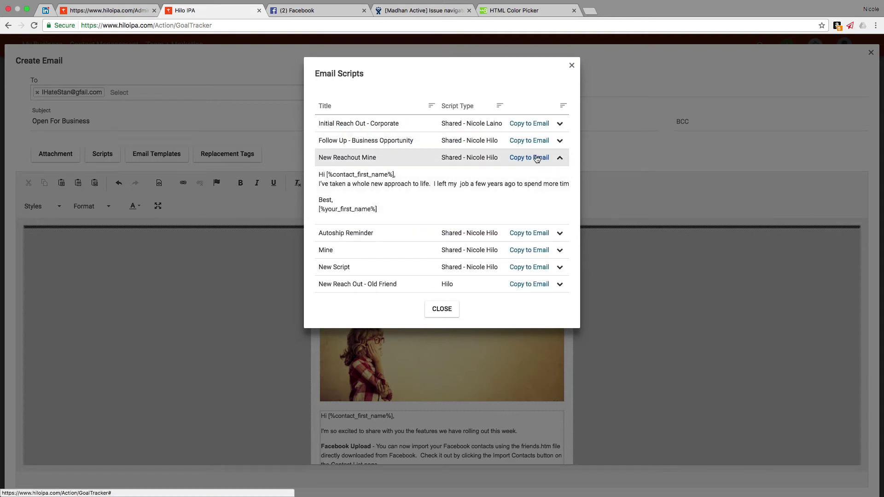
{"action": "left_click", "coordinate": [536, 158]}
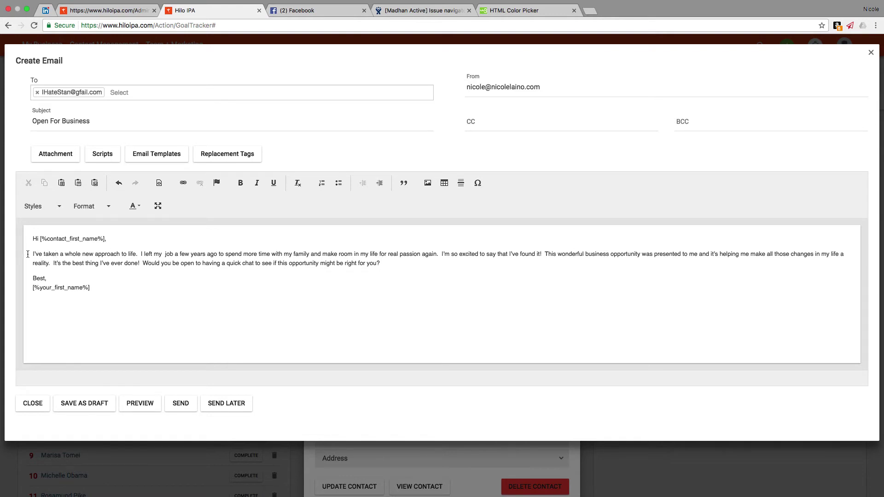
- Insert two line breaks above the email's body paragraph and check the contact first name tag in the greeting
{"action": "left_click_drag", "start_coordinate": [32, 254], "coordinate": [389, 263]}
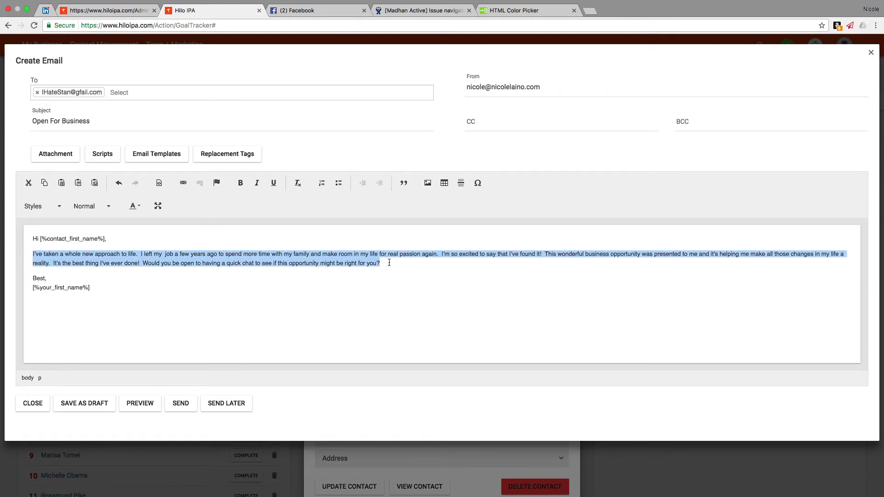
{"action": "left_click", "coordinate": [386, 270]}
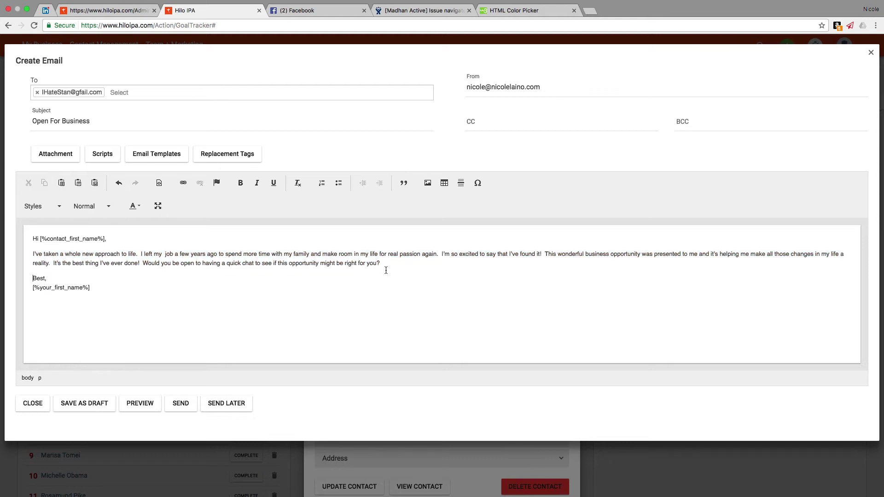
{"action": "left_click", "coordinate": [32, 253]}
{"action": "key", "text": "Return"}
{"action": "key", "text": "Return"}
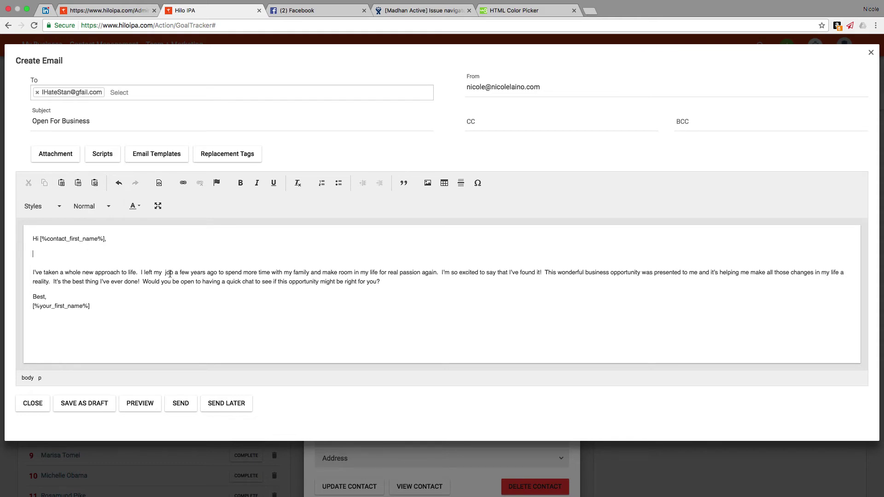
{"action": "left_click", "coordinate": [47, 238]}
{"action": "left_click_drag", "start_coordinate": [40, 239], "coordinate": [104, 238]}
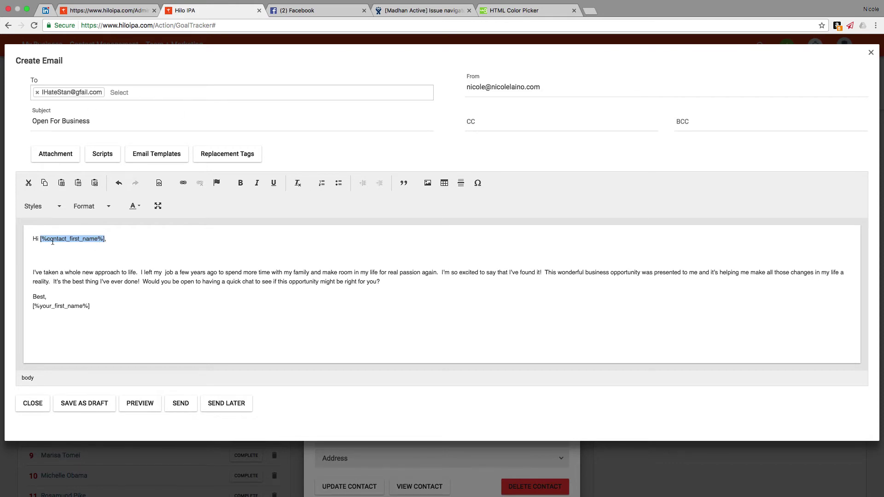
{"action": "left_click", "coordinate": [122, 237]}
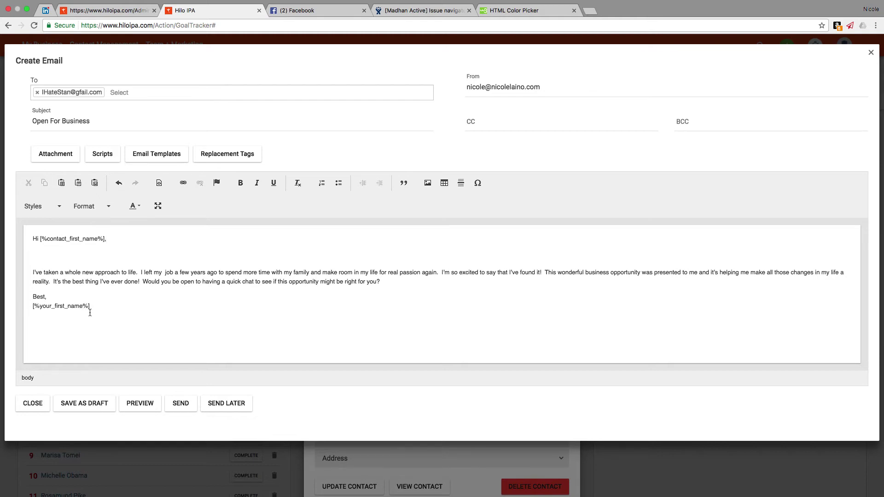
- Copy the full body paragraph of the email, from "I've taken a whole new approach" to "right for you?"
{"action": "triple_click", "coordinate": [80, 271]}
{"action": "left_click", "coordinate": [321, 282]}
{"action": "left_click_drag", "start_coordinate": [386, 282], "coordinate": [32, 272]}
{"action": "left_click", "coordinate": [64, 272]}
{"action": "left_click", "coordinate": [223, 409]}
{"action": "left_click", "coordinate": [366, 241]}
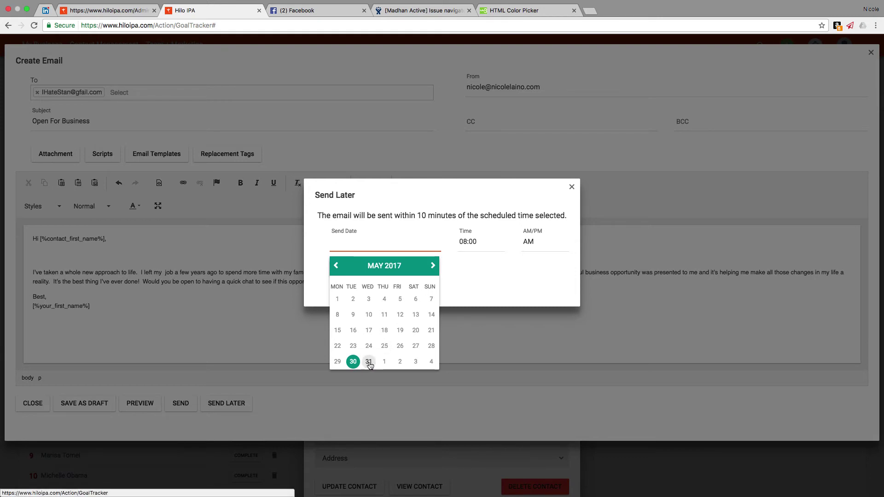
{"action": "left_click", "coordinate": [476, 272]}
{"action": "left_click", "coordinate": [572, 187]}
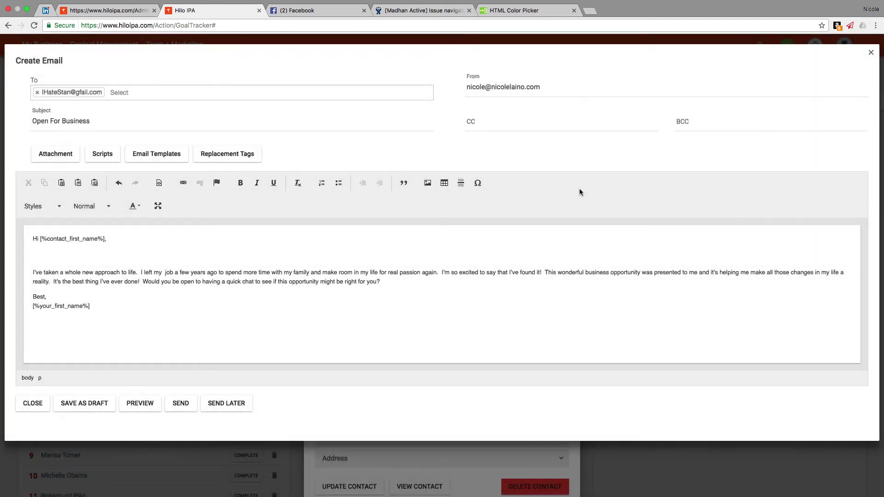
- Send the email and fill in the first New Reach Outs contact's completion form with type Email and the copied paragraph as comments
{"action": "left_click", "coordinate": [180, 405]}
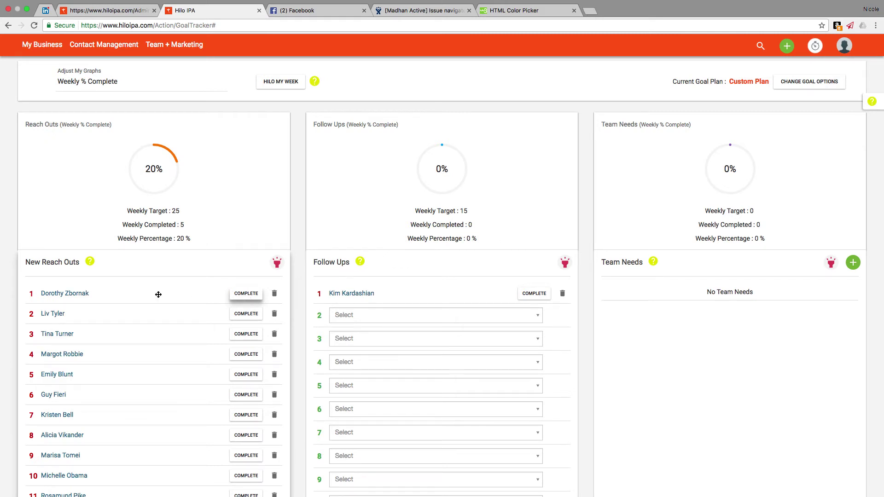
{"action": "left_click", "coordinate": [242, 294]}
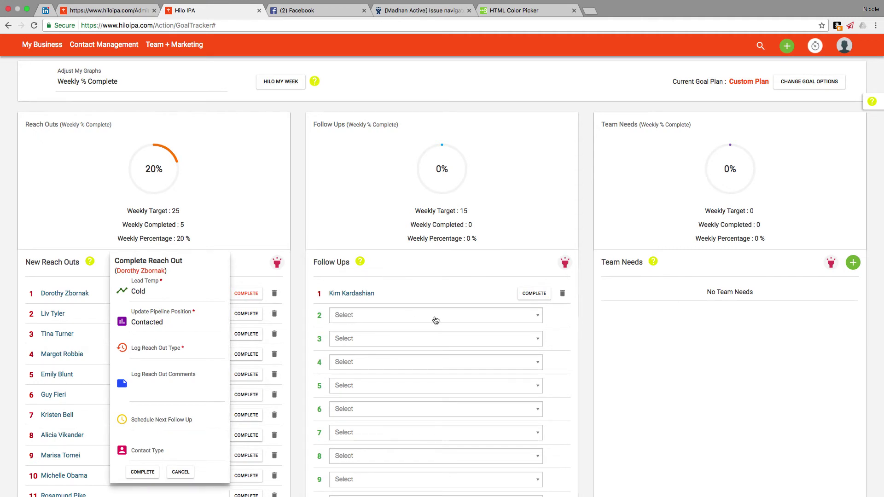
{"action": "left_click", "coordinate": [139, 349]}
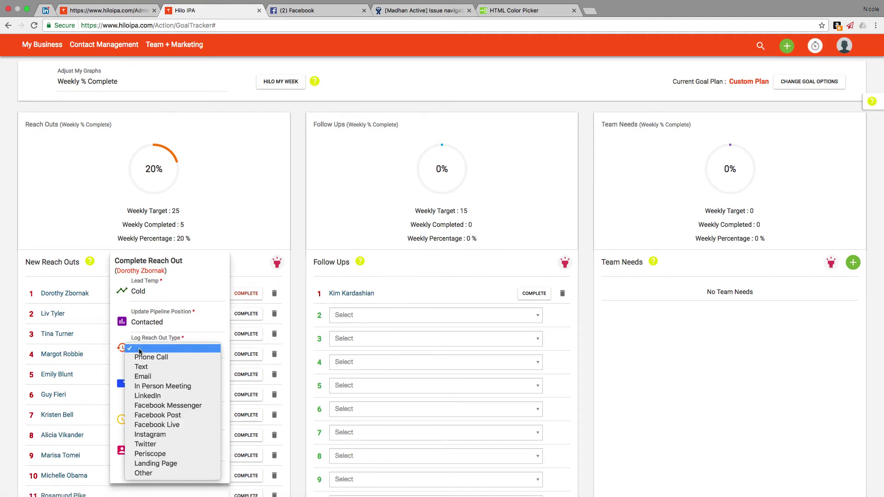
{"action": "left_click", "coordinate": [148, 380]}
{"action": "left_click", "coordinate": [154, 386]}
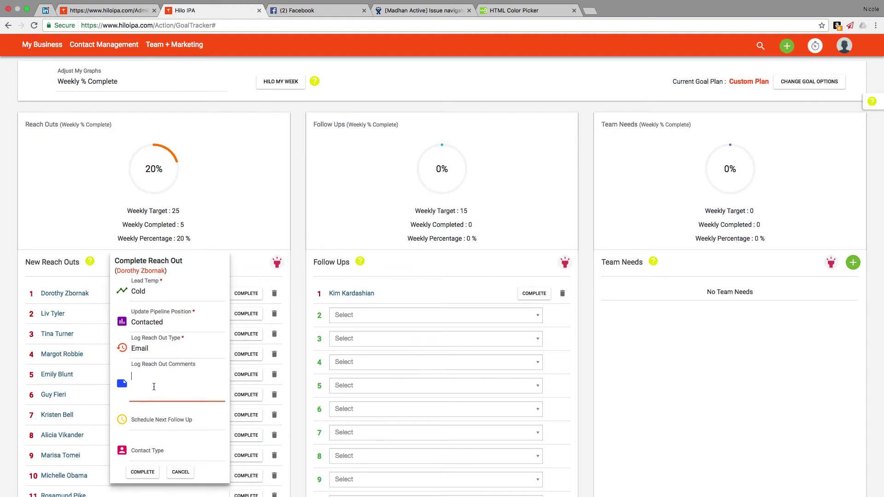
{"action": "key", "text": "super+v"}
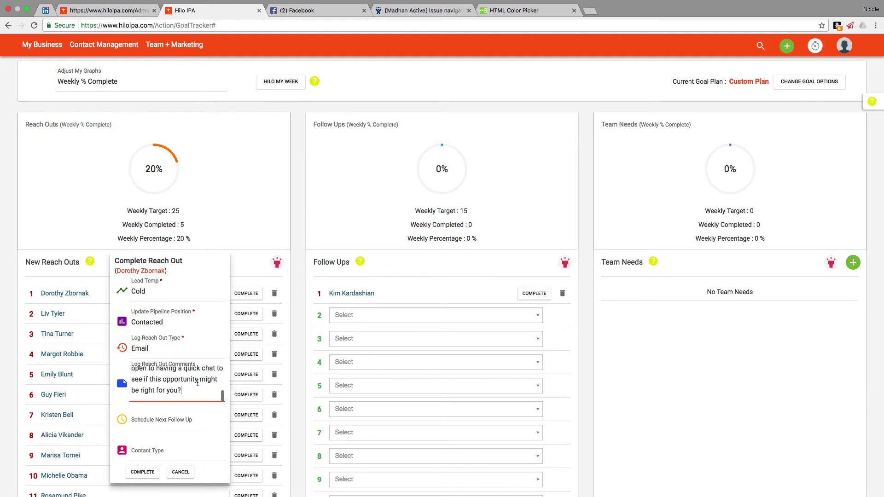
- Schedule the next follow up for 06/07/2017 and complete the reach out
{"action": "left_click", "coordinate": [172, 420]}
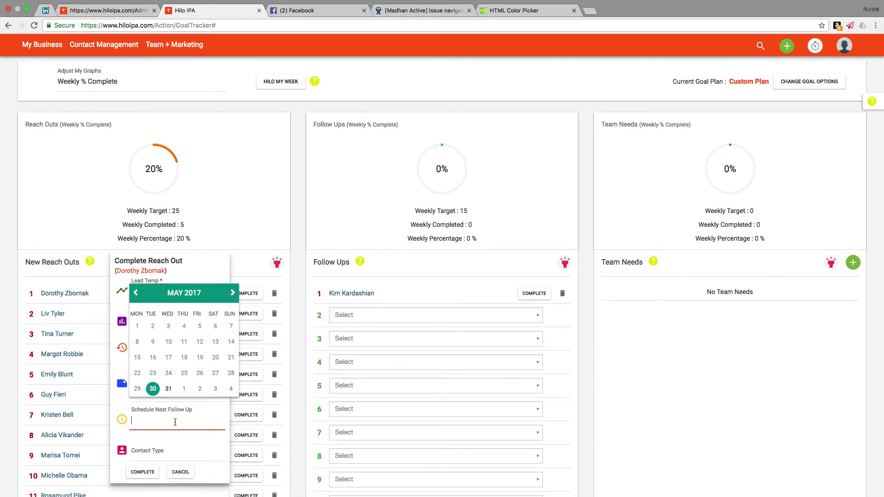
{"action": "left_click", "coordinate": [234, 294]}
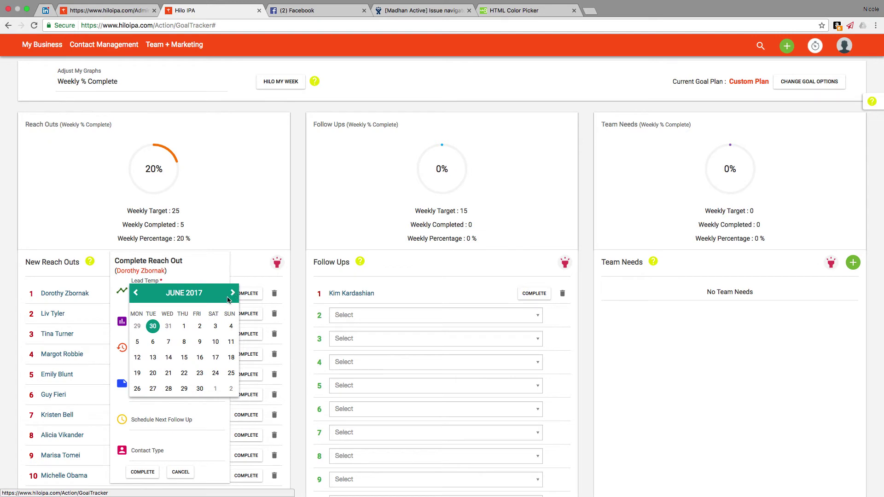
{"action": "left_click", "coordinate": [168, 343]}
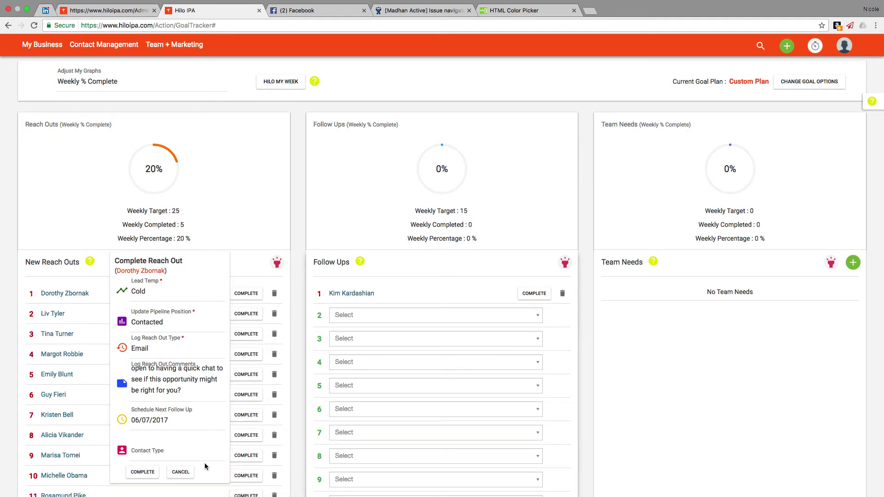
{"action": "left_click", "coordinate": [142, 475]}
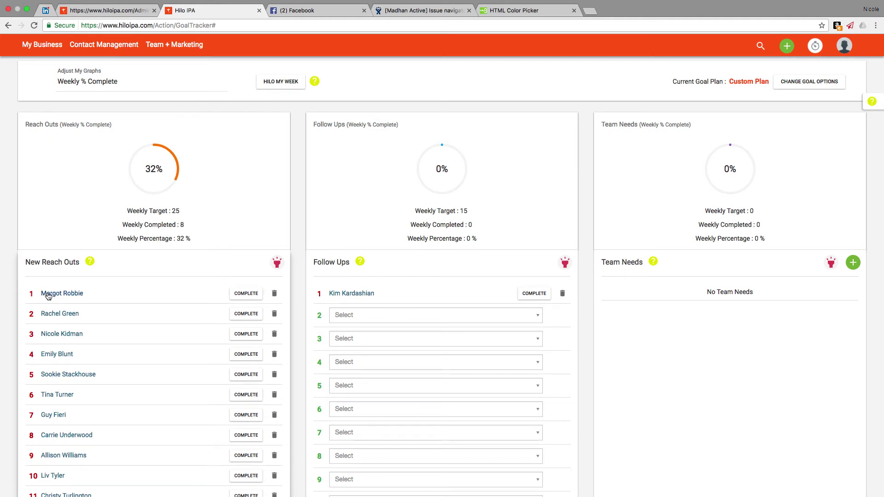
- Open the completion form for the new first reach-out contact, view a blank new message in Facebook, and return to Hilo IPA
{"action": "left_click", "coordinate": [245, 295]}
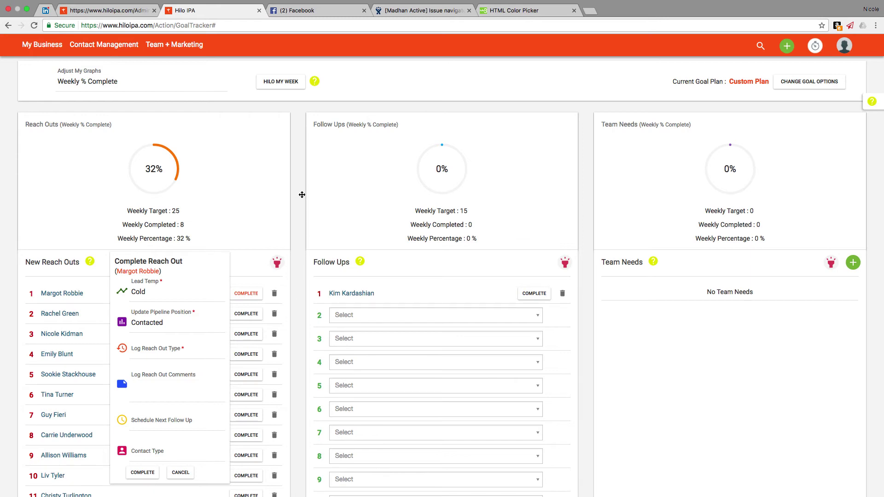
{"action": "left_click", "coordinate": [304, 12]}
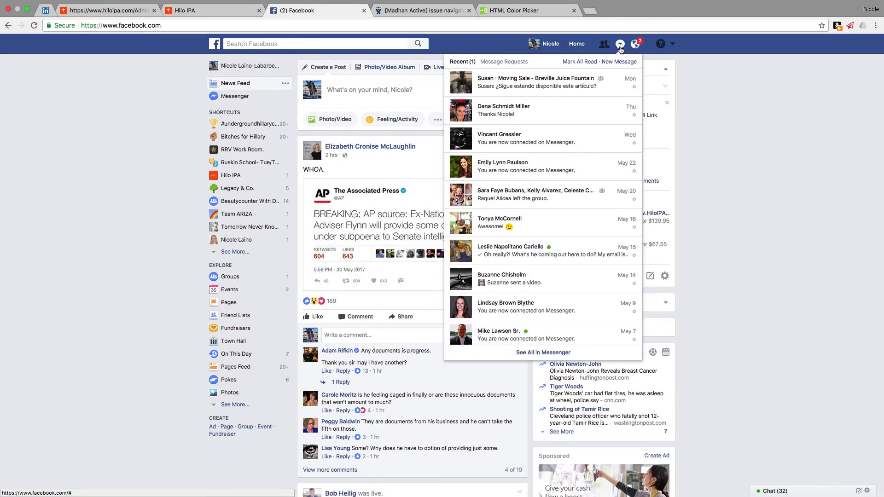
{"action": "left_click", "coordinate": [620, 43]}
{"action": "left_click", "coordinate": [617, 63]}
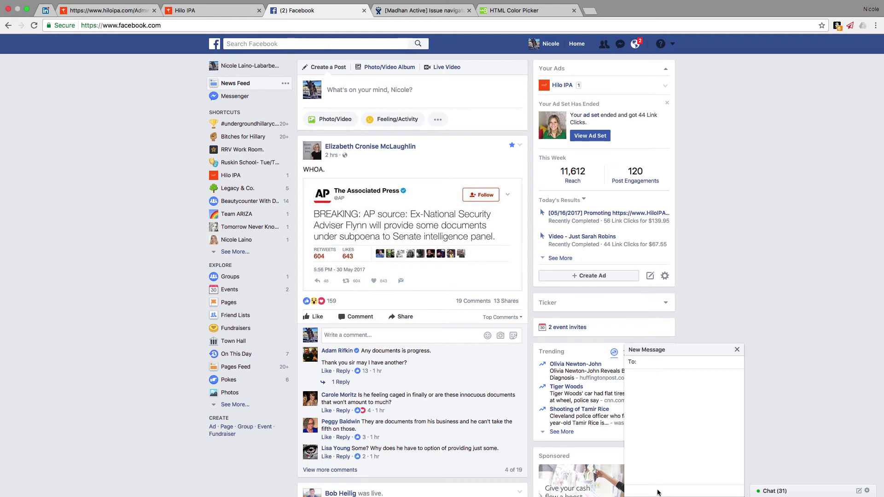
{"action": "left_click", "coordinate": [737, 350]}
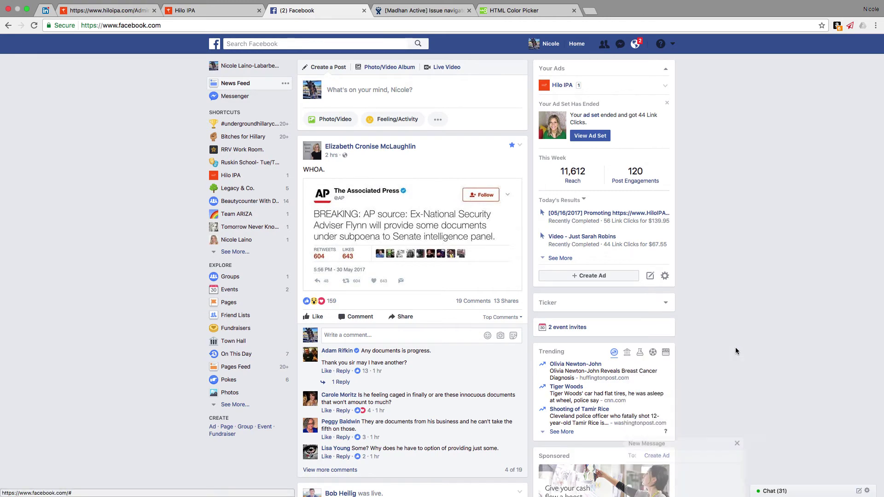
{"action": "left_click", "coordinate": [205, 11]}
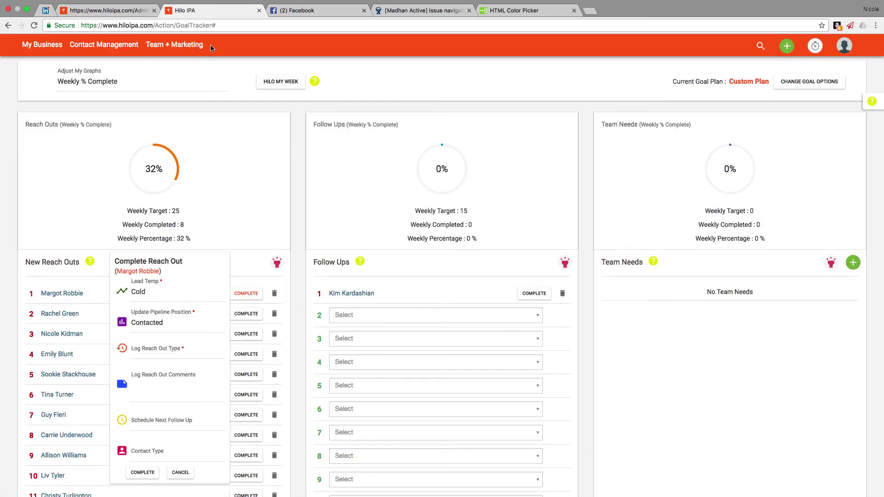
- Complete the reach out as Facebook Messenger with the copied paragraph as comments and the next follow up on 06/08/2017
{"action": "left_click", "coordinate": [153, 351]}
{"action": "left_click", "coordinate": [162, 406]}
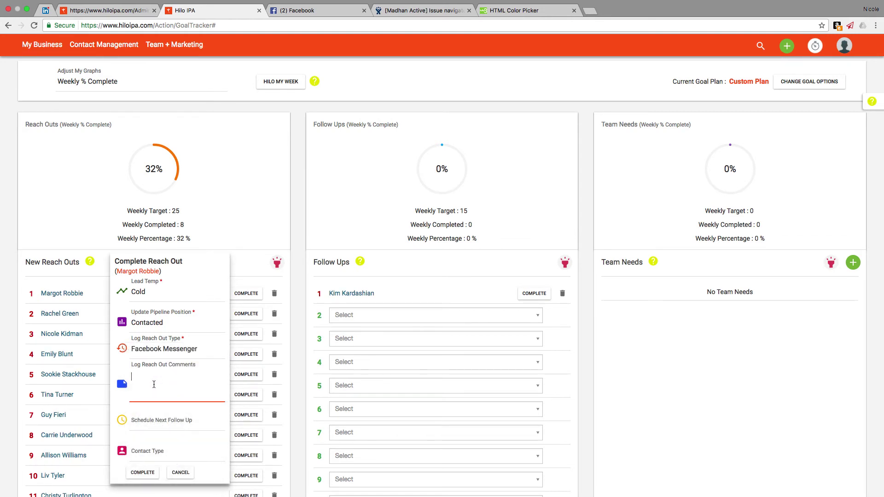
{"action": "key", "text": "super+v"}
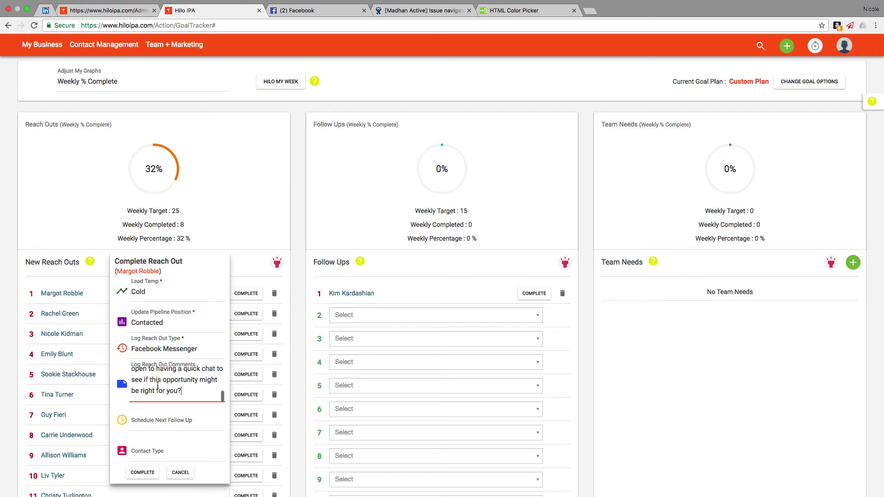
{"action": "left_click", "coordinate": [161, 421]}
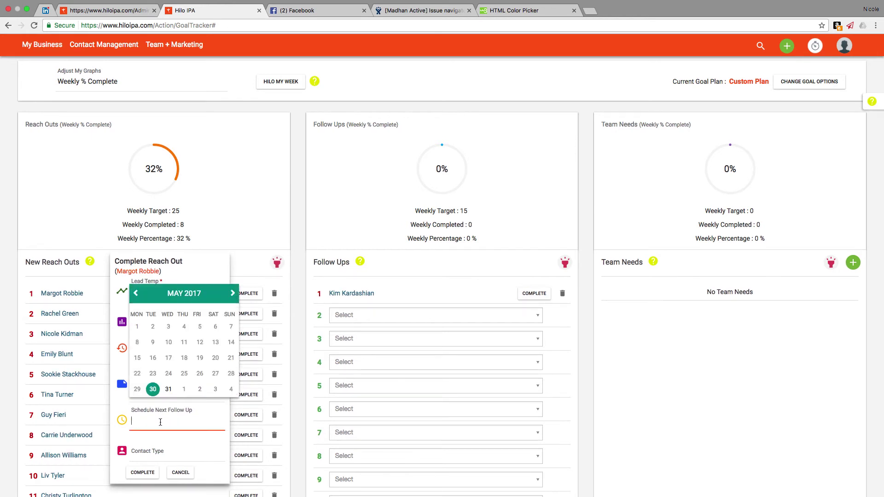
{"action": "left_click", "coordinate": [233, 293]}
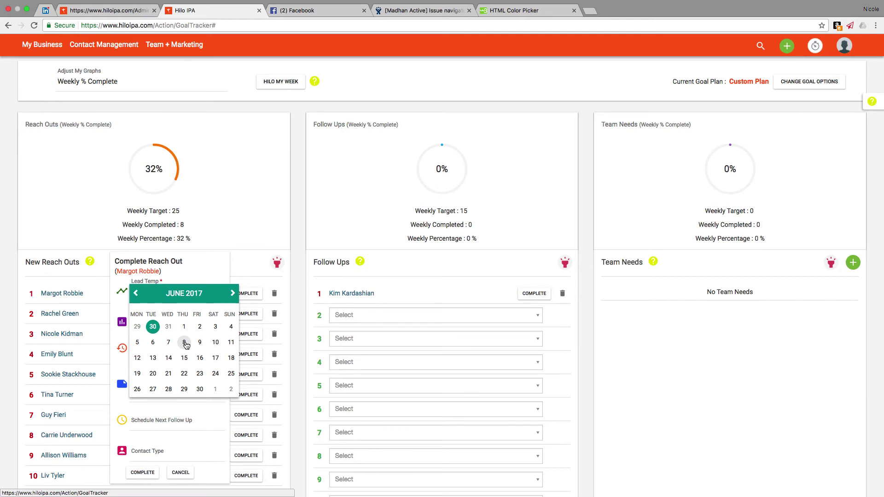
{"action": "left_click", "coordinate": [184, 343]}
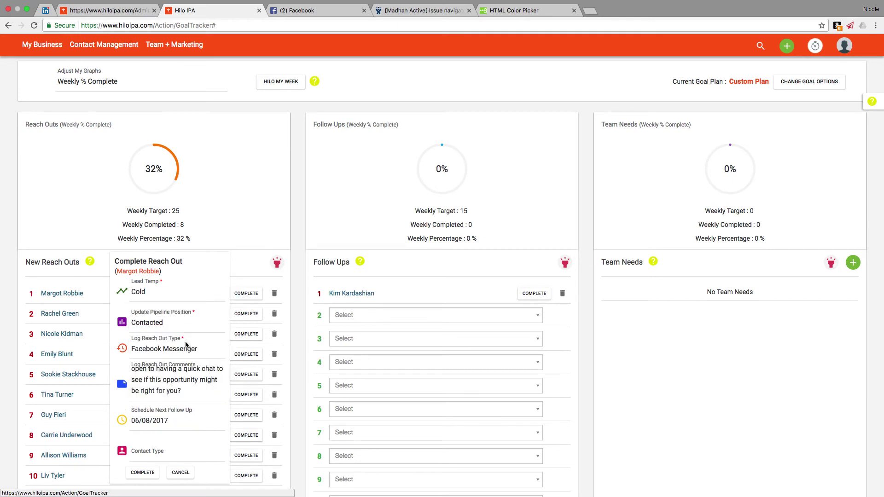
{"action": "left_click", "coordinate": [143, 473]}
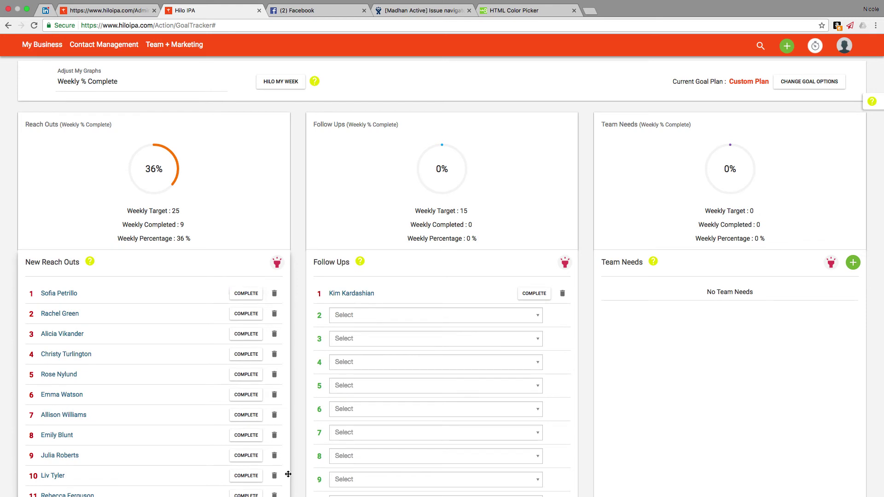
- Send the copied paragraph as a text in the open Messages conversation, and return to Hilo IPA in Chrome
{"action": "mouse_move", "coordinate": [305, 481]}
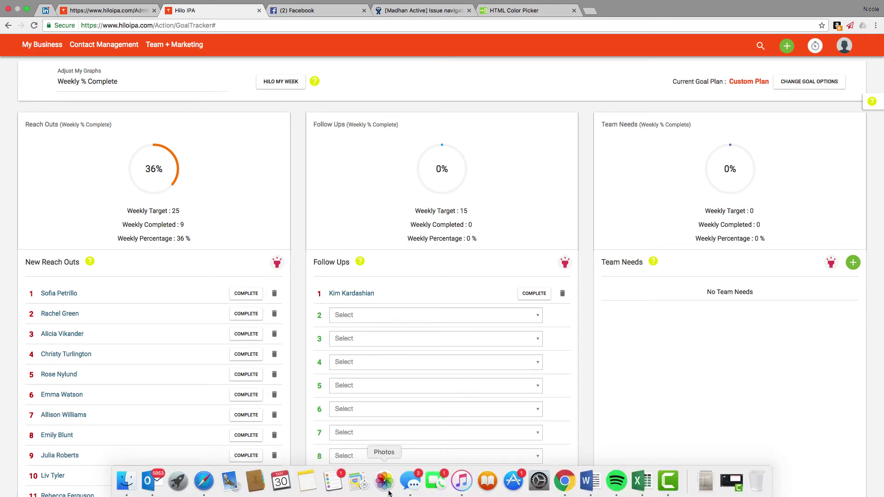
{"action": "left_click", "coordinate": [411, 481]}
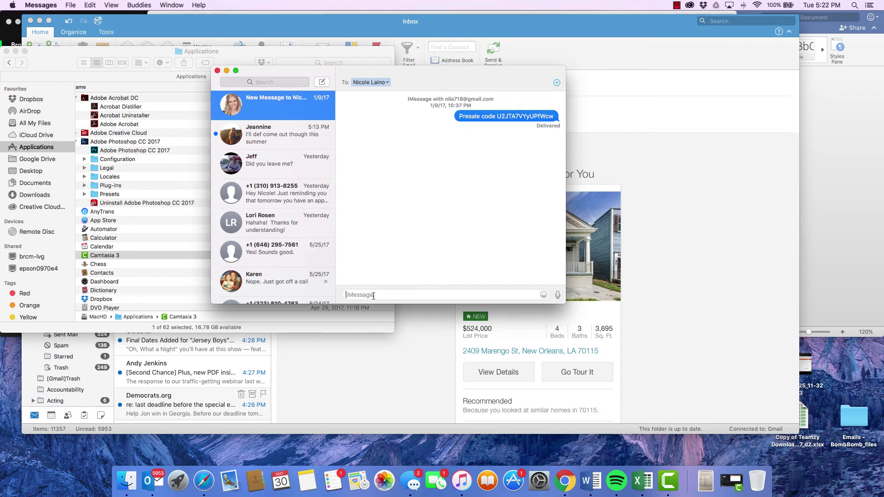
{"action": "type", "text": "I've taken a whole new approach to life.  I left my  job a few years ago to spend more time with my family and make room in my life for real passion again.  I'm so excited to say that I've found it!  This wonderful business opportunity was presented to me and it's helping me make all those changes in my life a reality.  It's the best thing I've ever done!  Would you be open to having a quick chat to see if this opportunity might be right for you?"}
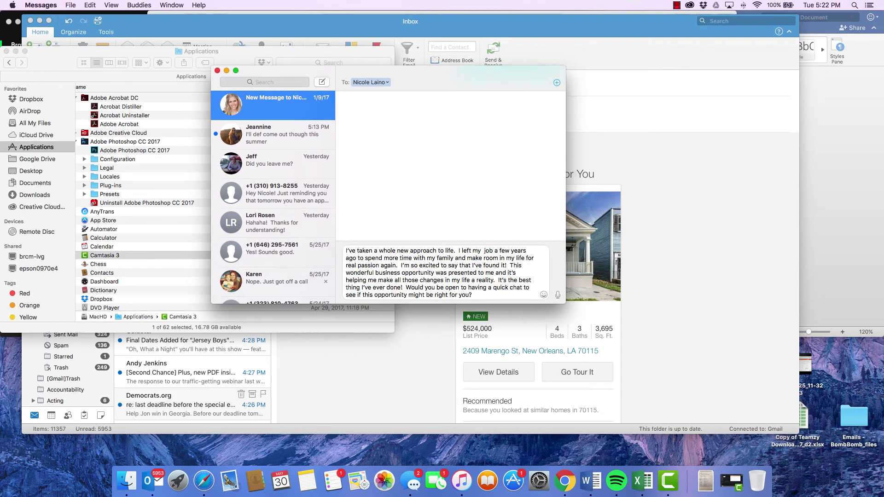
{"action": "key", "text": "Return"}
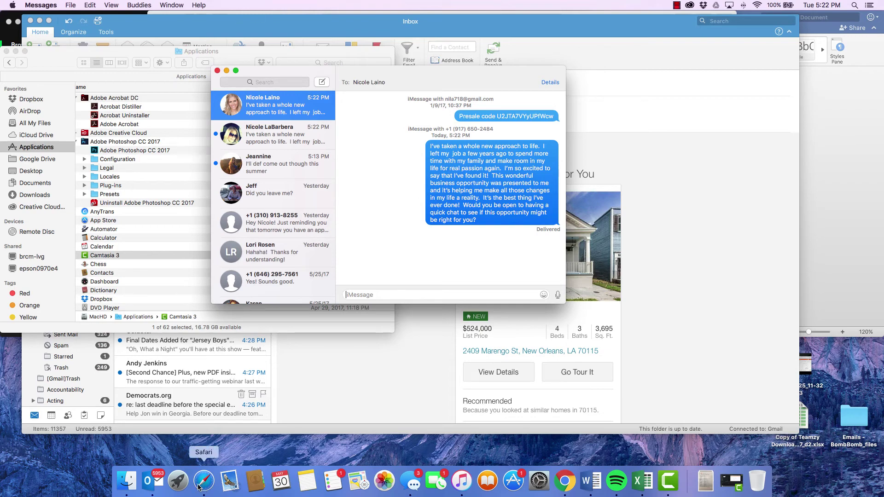
{"action": "left_click", "coordinate": [570, 486]}
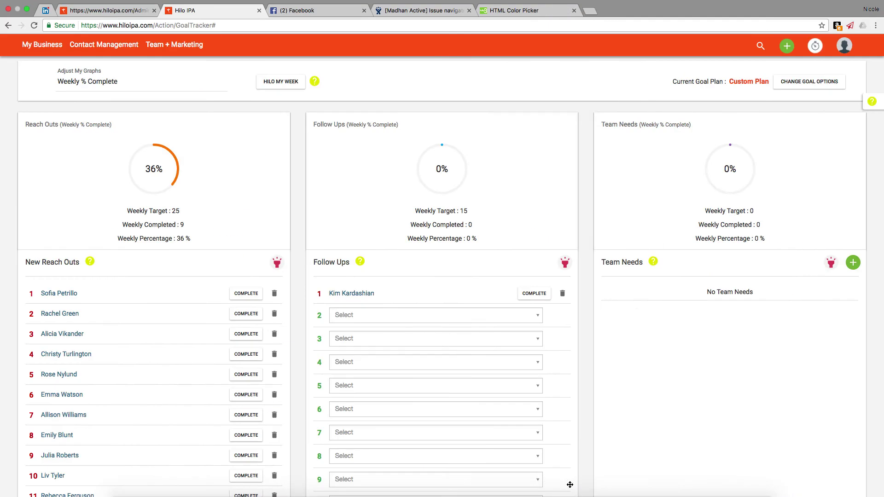
- Complete the first New Reach Outs contact as Text with the copied paragraph as comments and the next follow up on 06/08/2017
{"action": "left_click", "coordinate": [245, 294]}
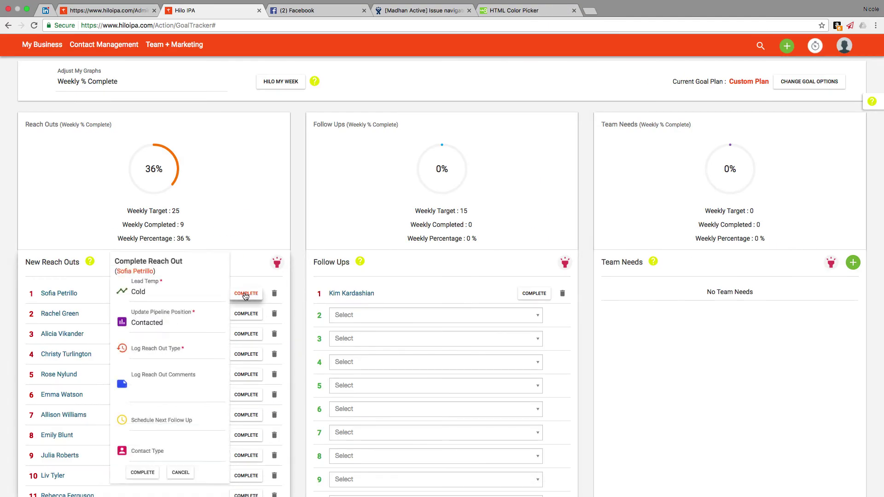
{"action": "left_click", "coordinate": [168, 349]}
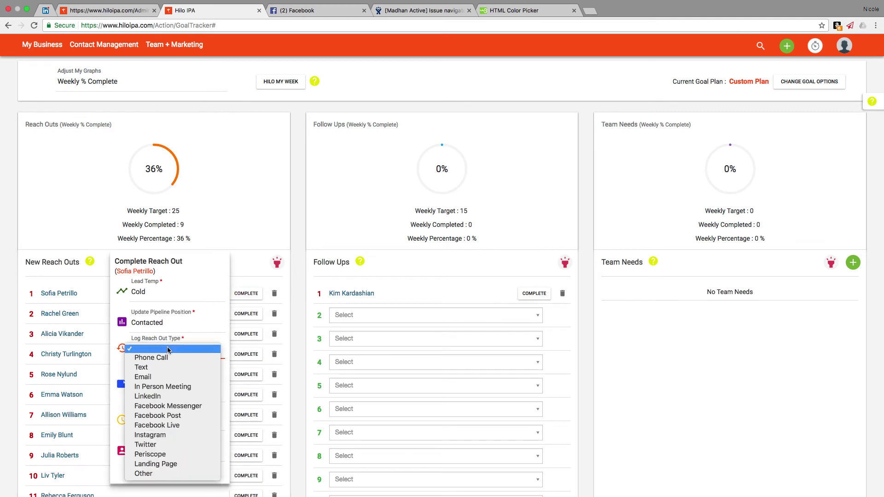
{"action": "left_click", "coordinate": [161, 367]}
{"action": "left_click", "coordinate": [153, 387]}
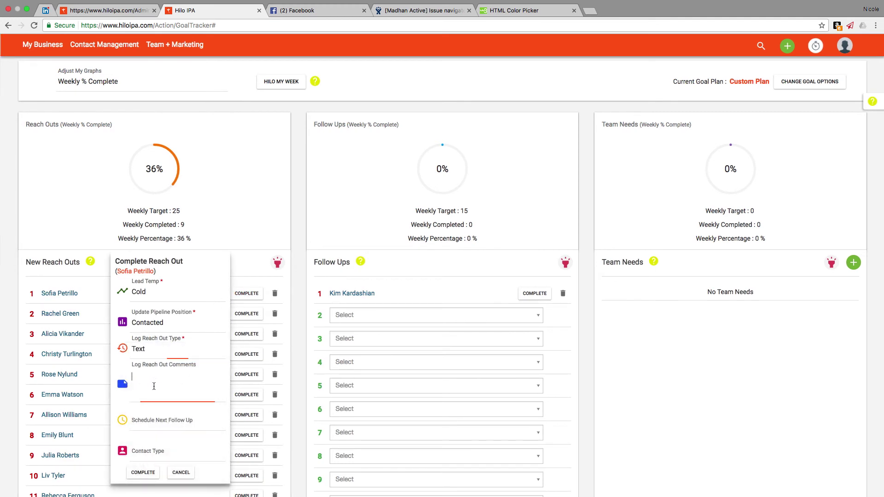
{"action": "key", "text": "super+v"}
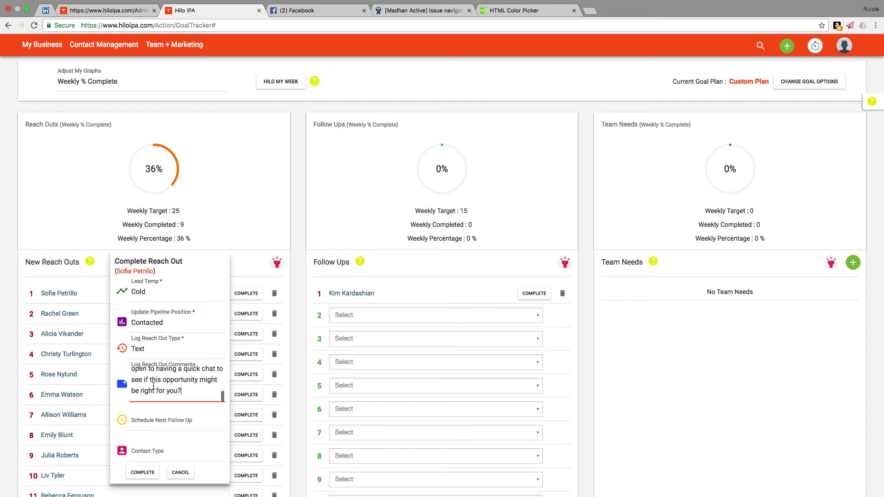
{"action": "left_click", "coordinate": [151, 429]}
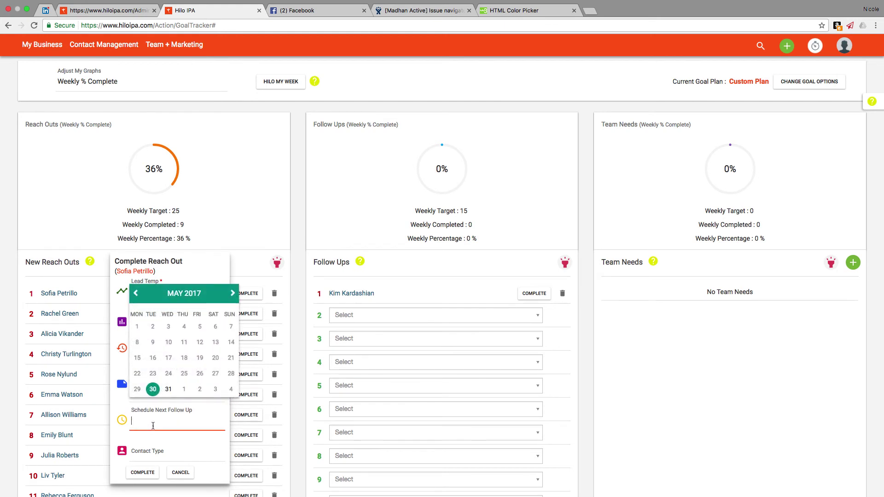
{"action": "left_click", "coordinate": [233, 294]}
{"action": "left_click", "coordinate": [185, 342]}
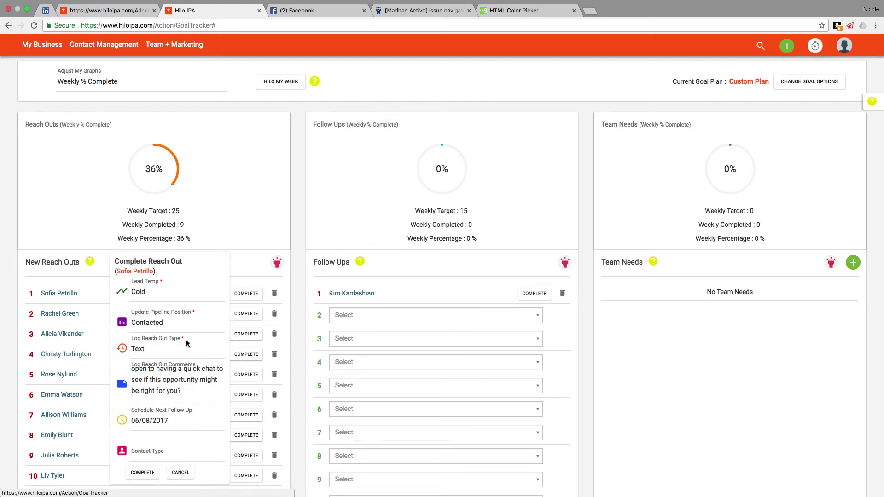
{"action": "left_click", "coordinate": [143, 474]}
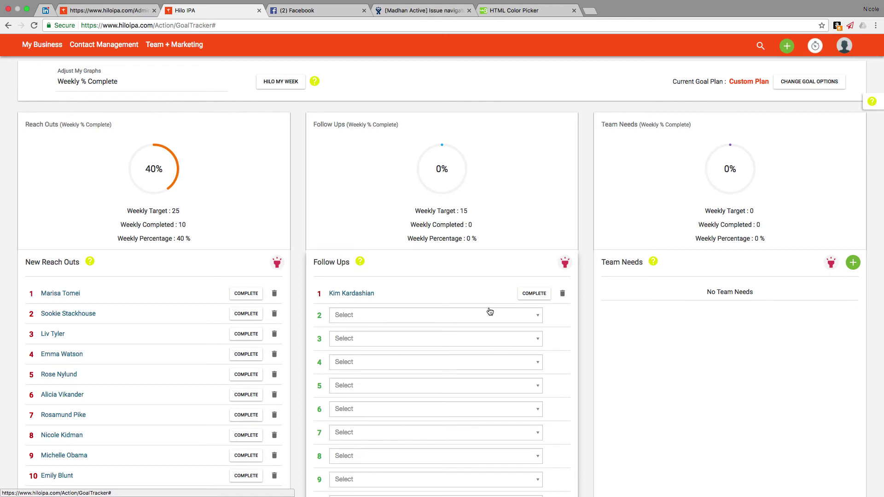
- Complete the first future scheduled follow up as Facebook Messenger with the next follow up on 06/28/2017, and close the follow-up list
{"action": "left_click", "coordinate": [566, 266]}
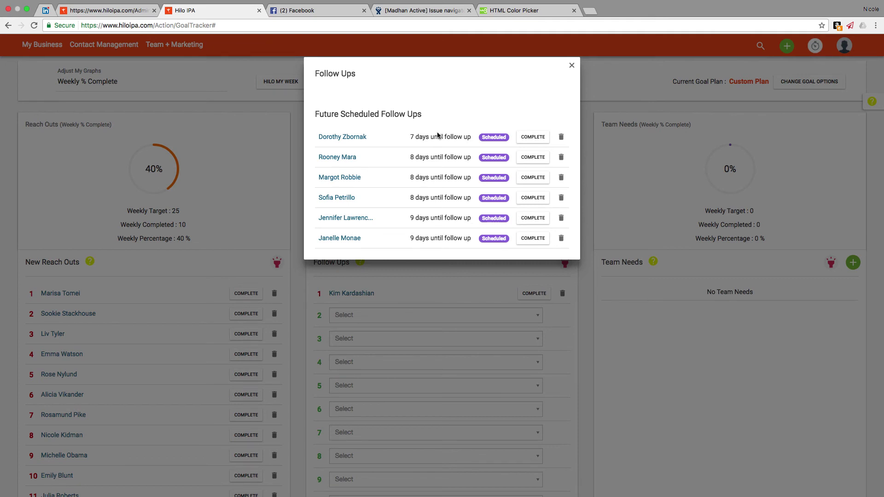
{"action": "left_click", "coordinate": [530, 139]}
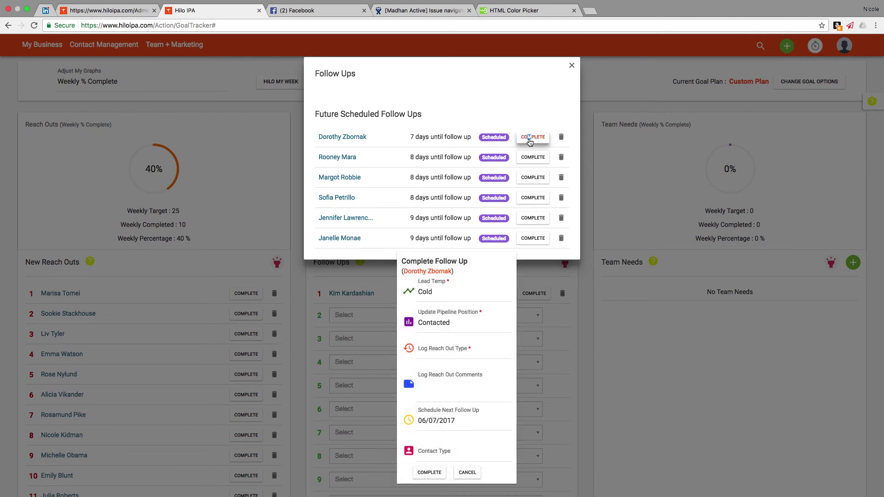
{"action": "left_click", "coordinate": [449, 349]}
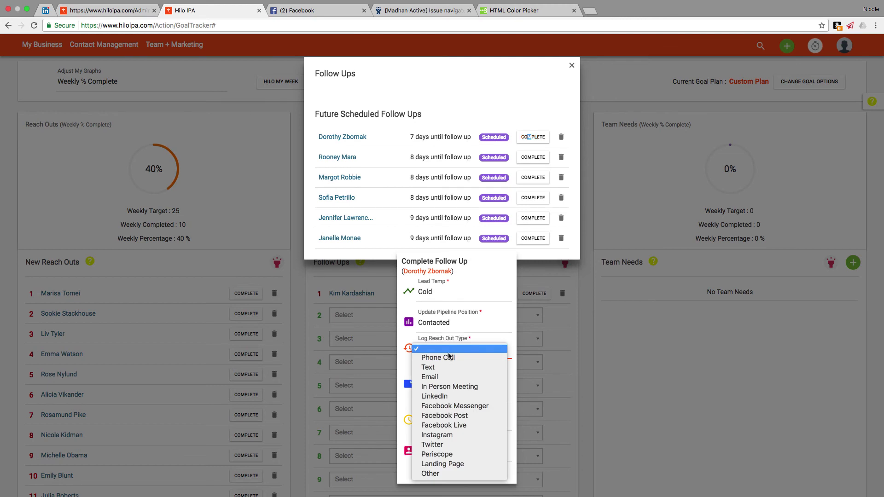
{"action": "left_click", "coordinate": [447, 406]}
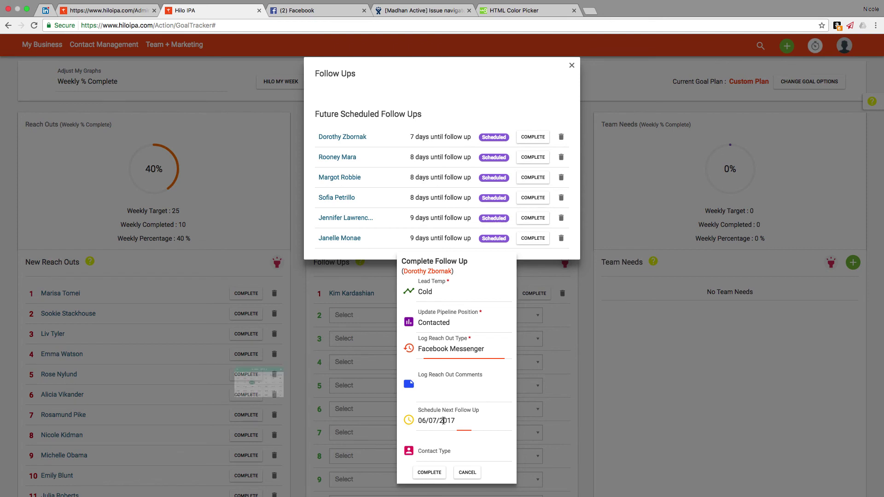
{"action": "left_click", "coordinate": [443, 420]}
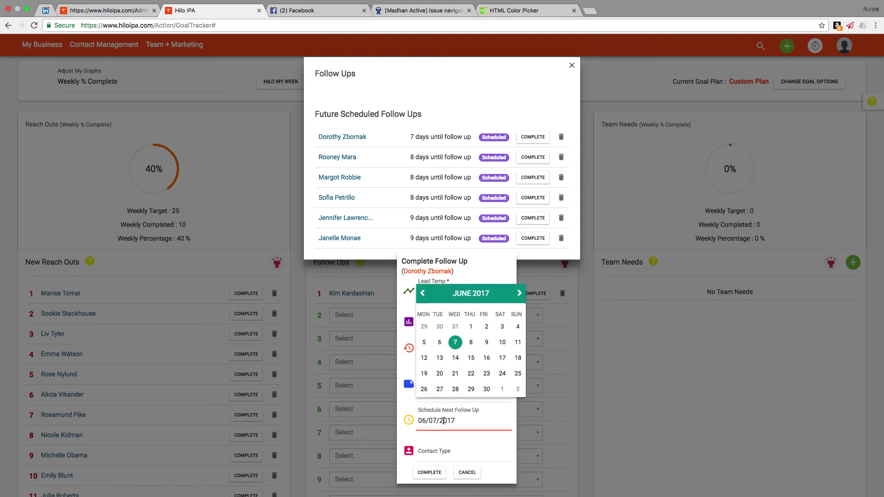
{"action": "left_click", "coordinate": [456, 389]}
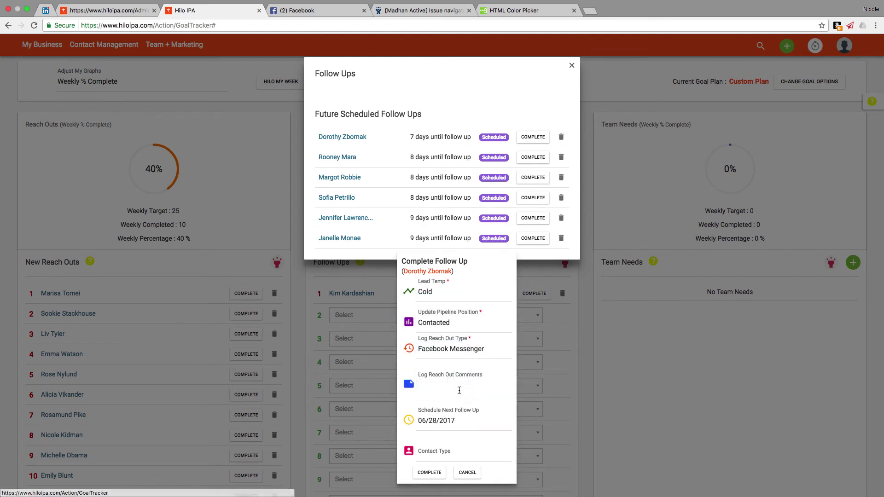
{"action": "left_click", "coordinate": [433, 473]}
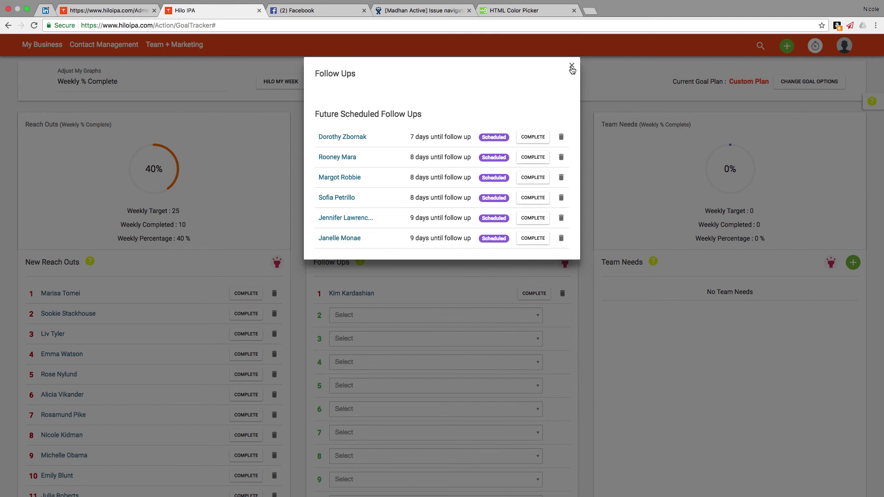
{"action": "left_click", "coordinate": [572, 67]}
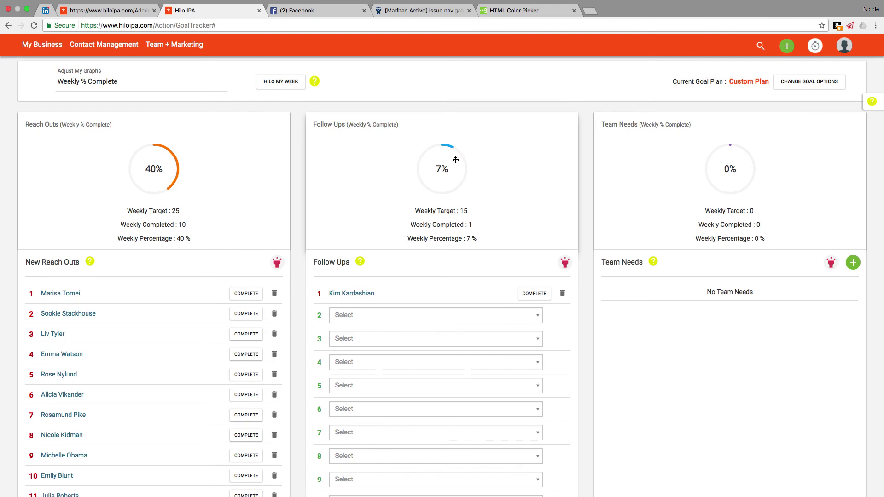
- Open the Reach Out Log to examine the logged reach outs
{"action": "mouse_move", "coordinate": [29, 46]}
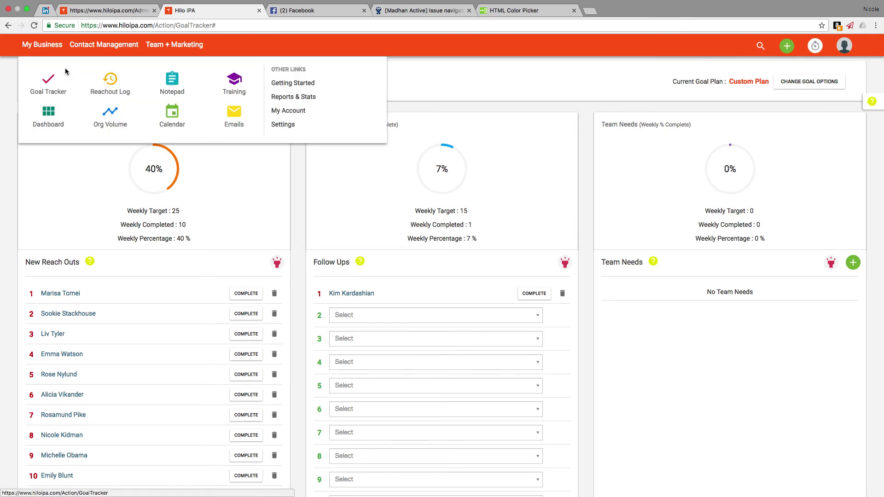
{"action": "left_click", "coordinate": [112, 82]}
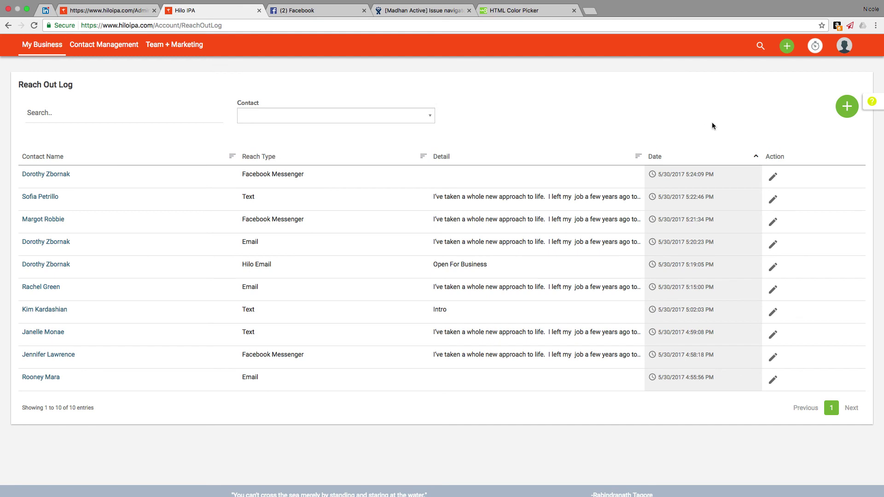
{"action": "left_click", "coordinate": [847, 106]}
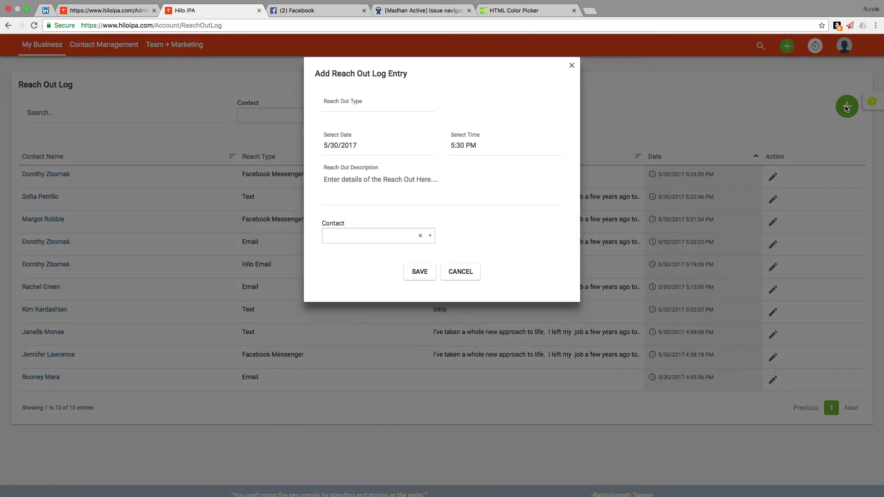
{"action": "left_click", "coordinate": [357, 106]}
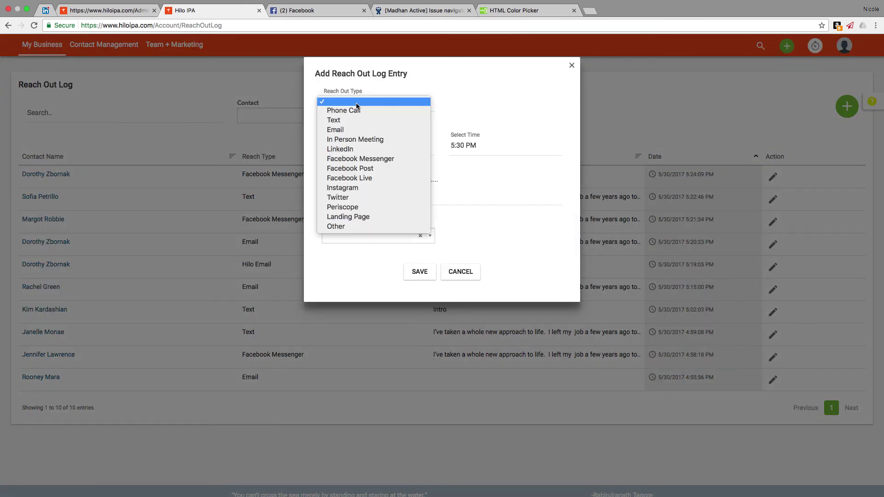
{"action": "left_click", "coordinate": [353, 159]}
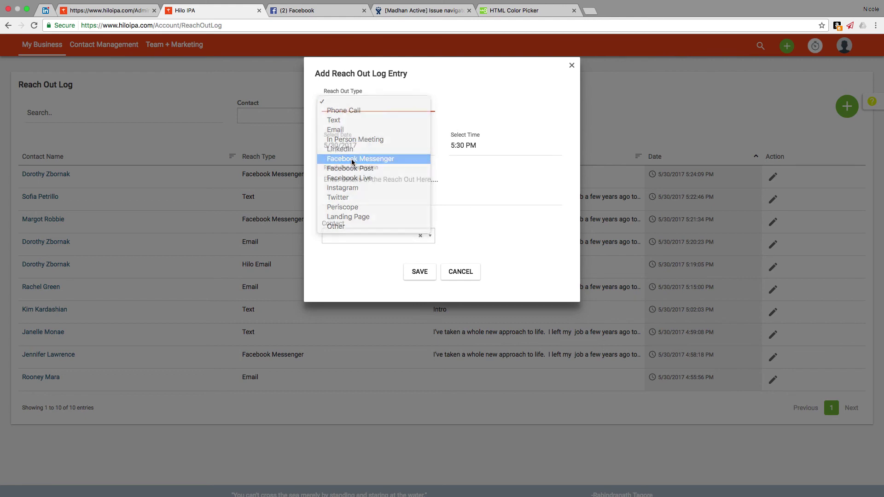
{"action": "left_click", "coordinate": [329, 183]}
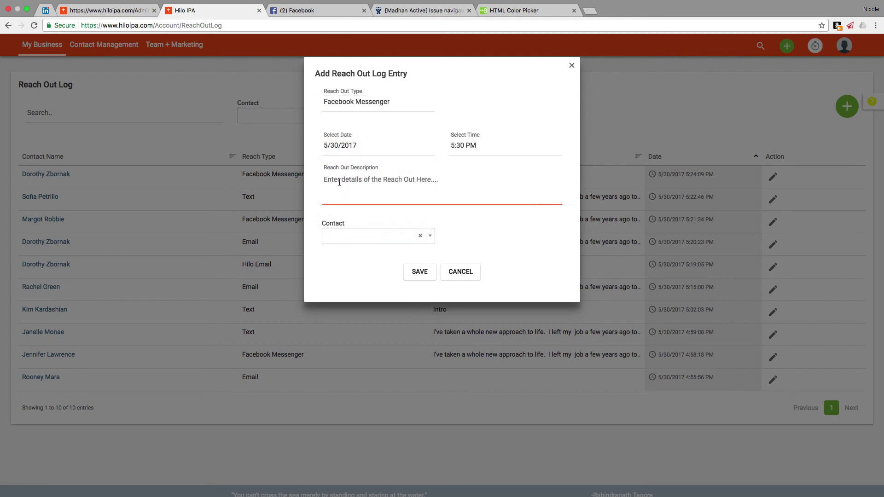
{"action": "left_click", "coordinate": [364, 233]}
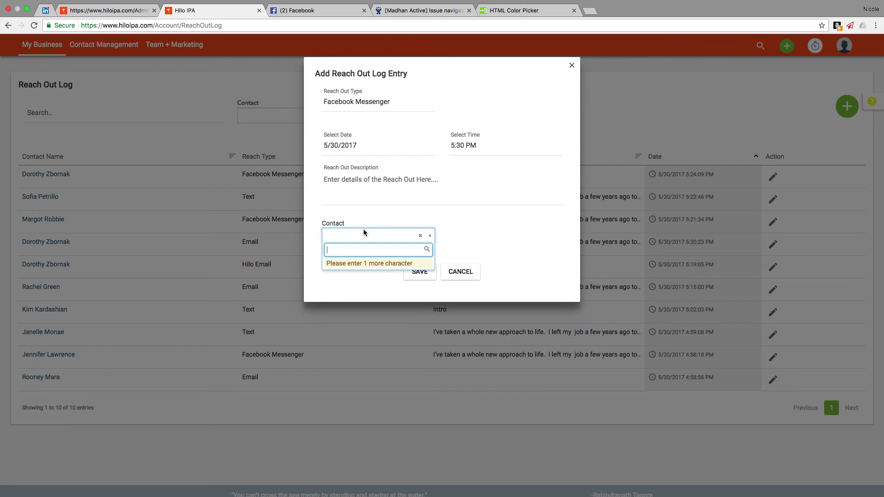
{"action": "type", "text": "f"}
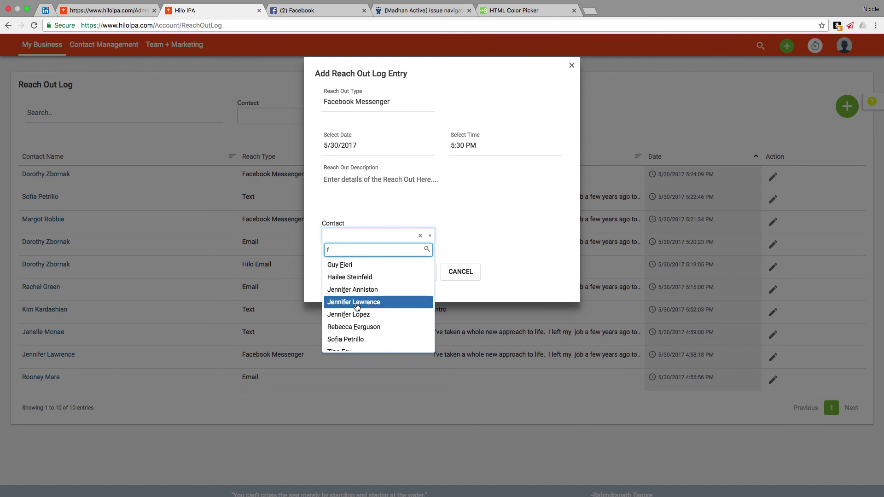
{"action": "left_click", "coordinate": [353, 316]}
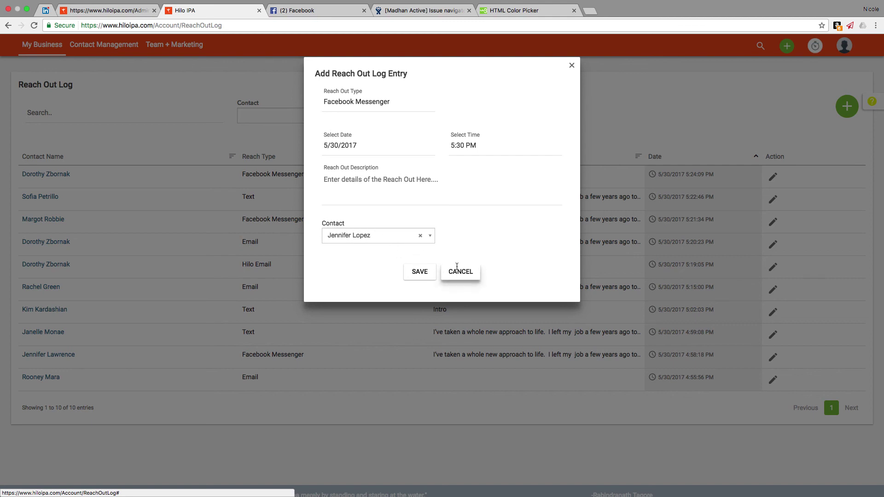
{"action": "left_click", "coordinate": [459, 269]}
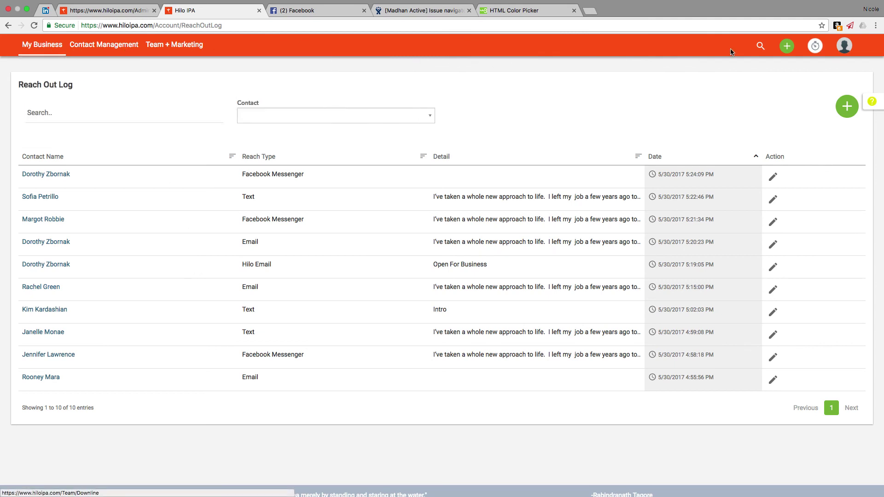
- Search contacts for "t", open the top match's record, and view its personal details and reach out log
{"action": "left_click", "coordinate": [759, 51]}
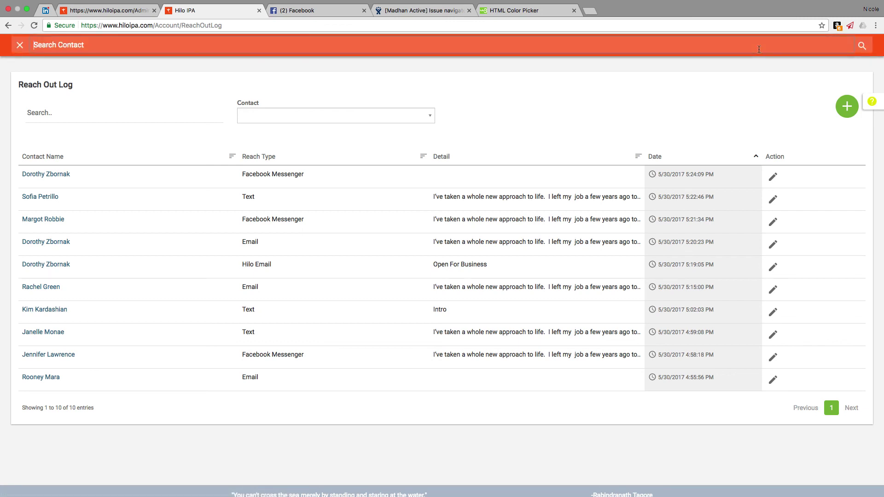
{"action": "type", "text": "t"}
{"action": "scroll", "coordinate": [746, 51], "scroll_direction": "down", "scroll_amount": 3}
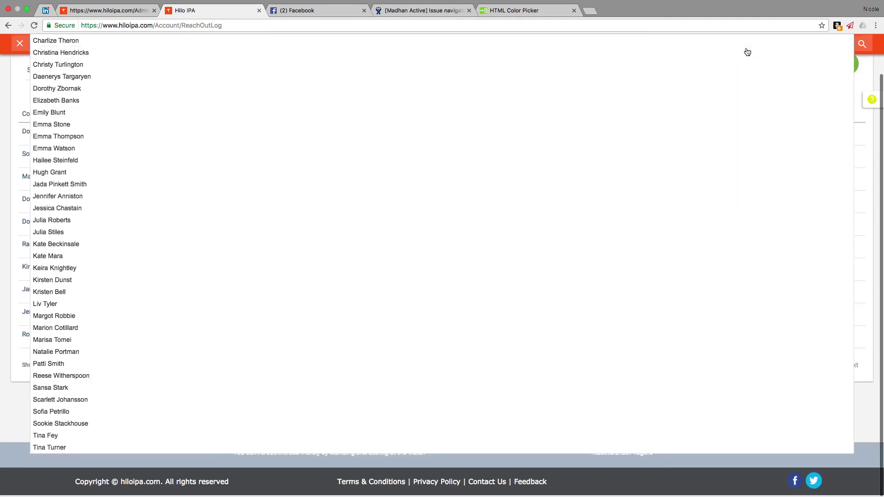
{"action": "scroll", "coordinate": [280, 67], "scroll_direction": "up", "scroll_amount": 3}
{"action": "left_click", "coordinate": [255, 59]}
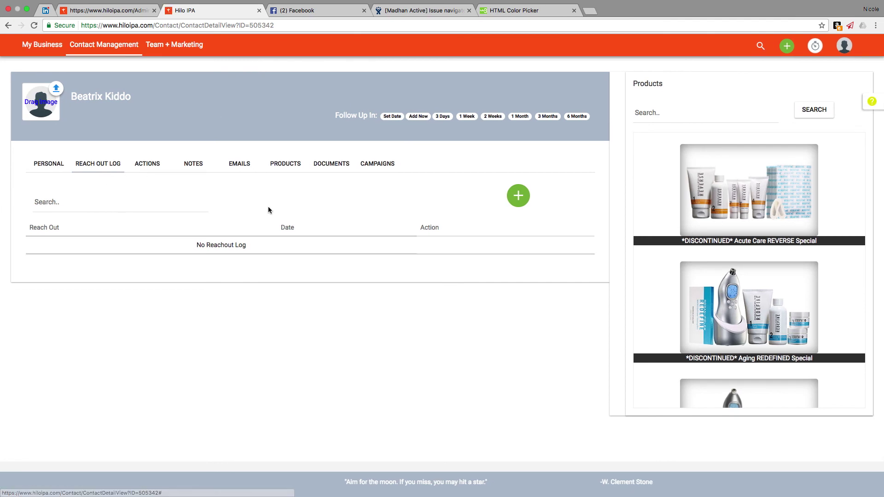
{"action": "left_click", "coordinate": [56, 166]}
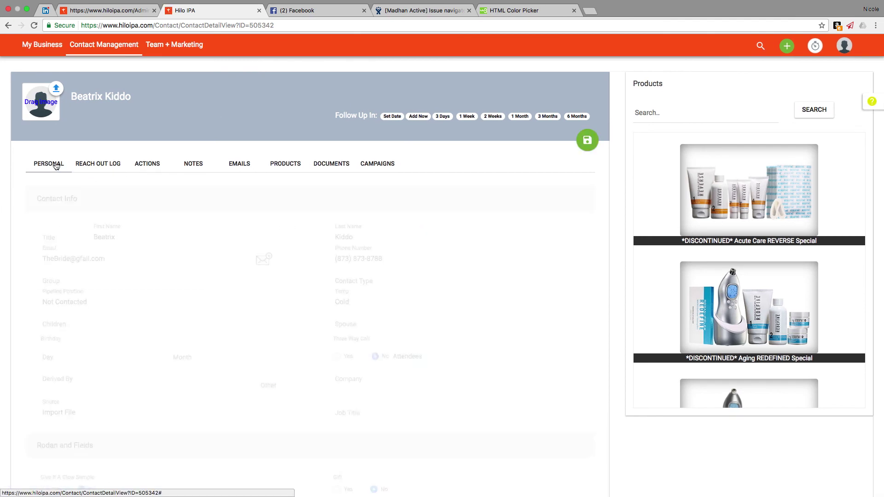
{"action": "left_click", "coordinate": [87, 166]}
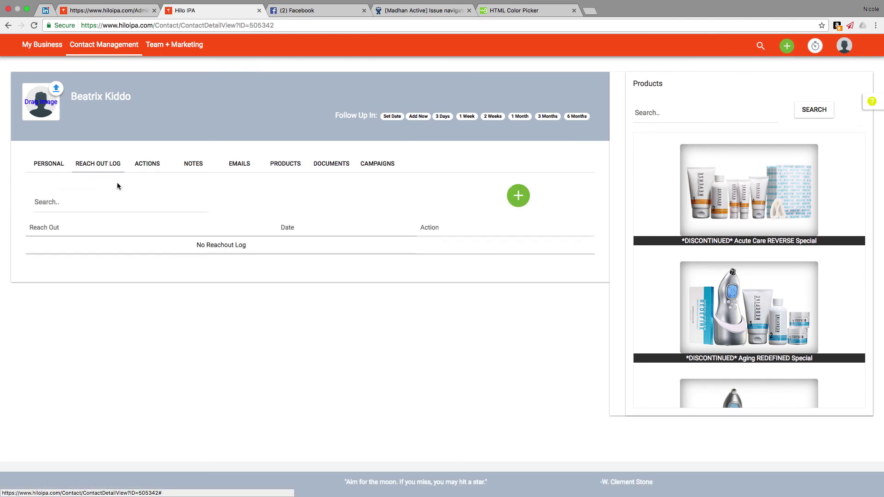
{"action": "left_click", "coordinate": [512, 193]}
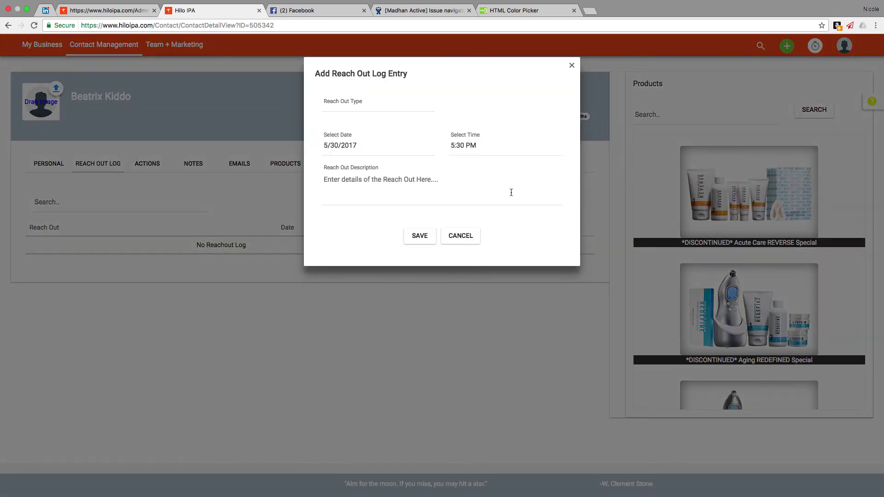
{"action": "left_click", "coordinate": [340, 106]}
{"action": "left_click", "coordinate": [334, 120]}
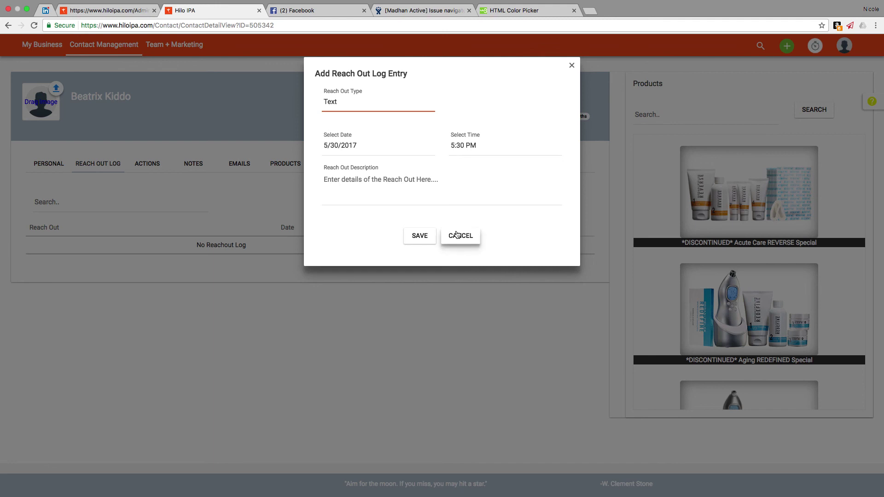
{"action": "left_click", "coordinate": [369, 190]}
{"action": "left_click", "coordinate": [459, 236]}
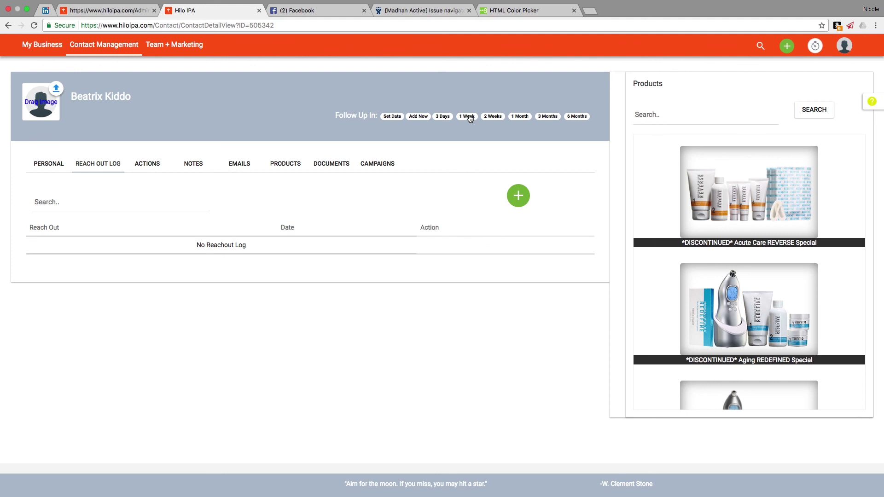
- Schedule the contact's follow up in 2 weeks and view the contact's personal details
{"action": "left_click", "coordinate": [492, 117]}
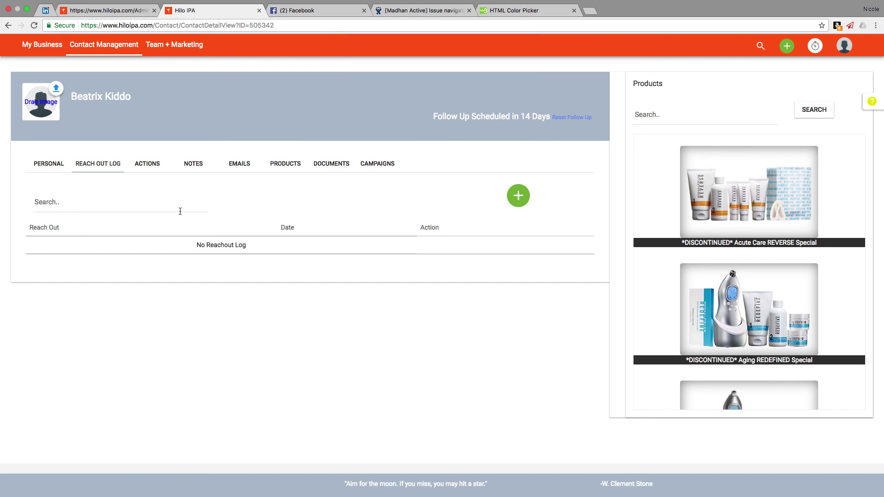
{"action": "left_click", "coordinate": [46, 165]}
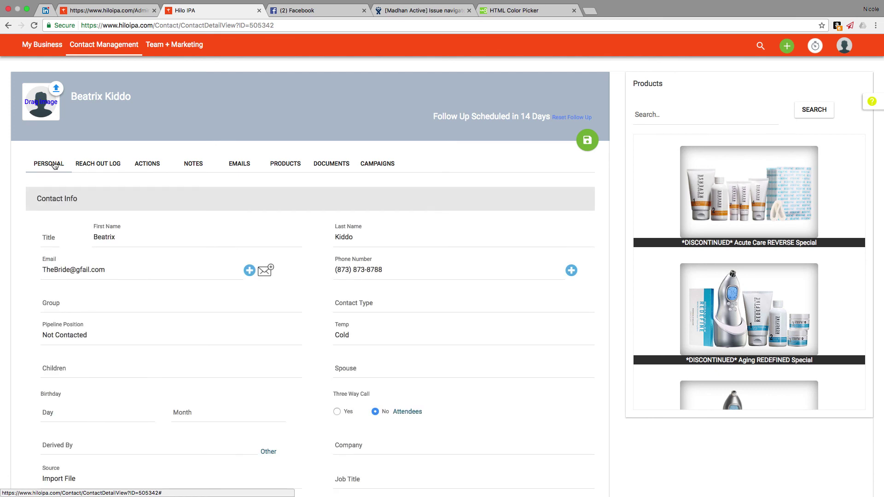
{"action": "left_click", "coordinate": [86, 169]}
- Open the sent emails list and examine the status history of the "Open For Business" email, closing it when done
{"action": "mouse_move", "coordinate": [51, 50]}
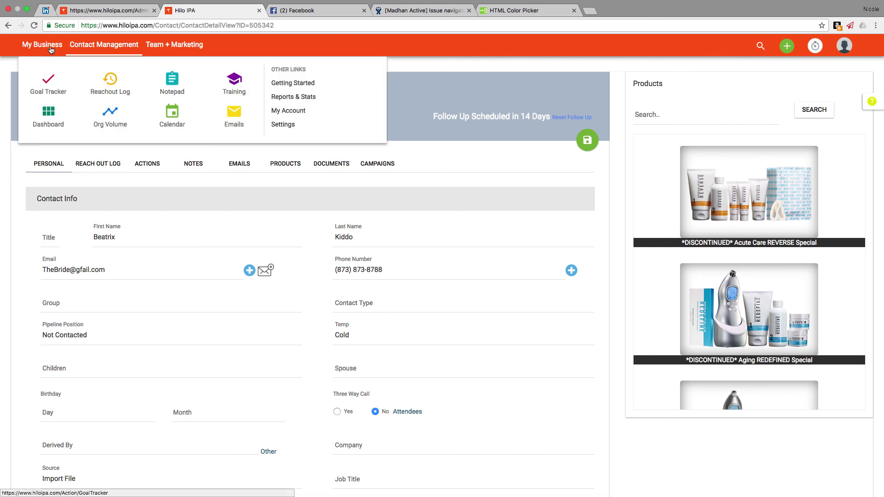
{"action": "left_click", "coordinate": [221, 115]}
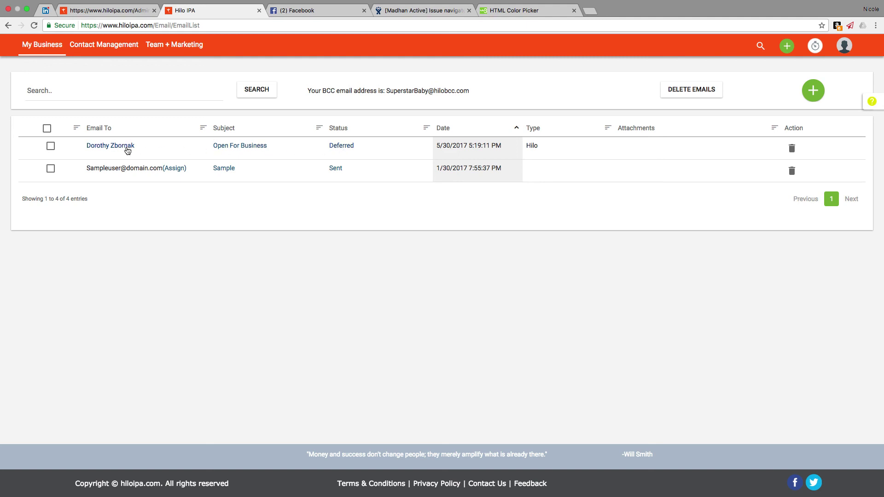
{"action": "left_click", "coordinate": [342, 148]}
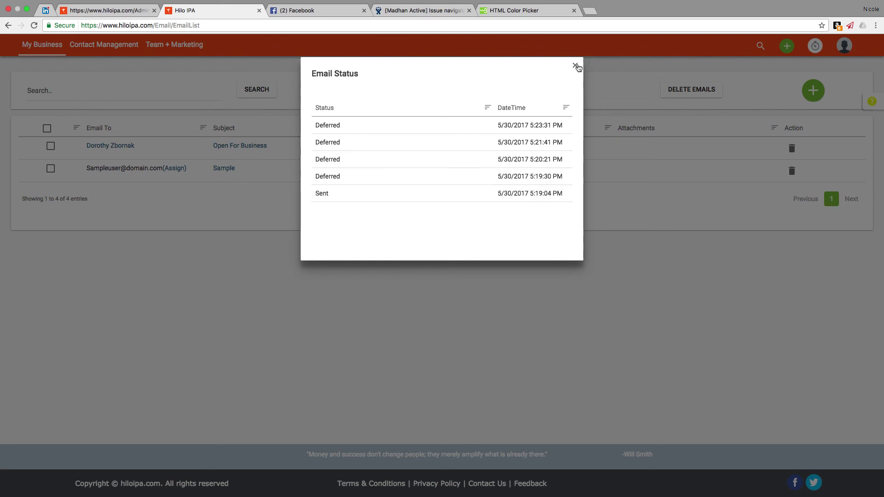
{"action": "left_click", "coordinate": [575, 65]}
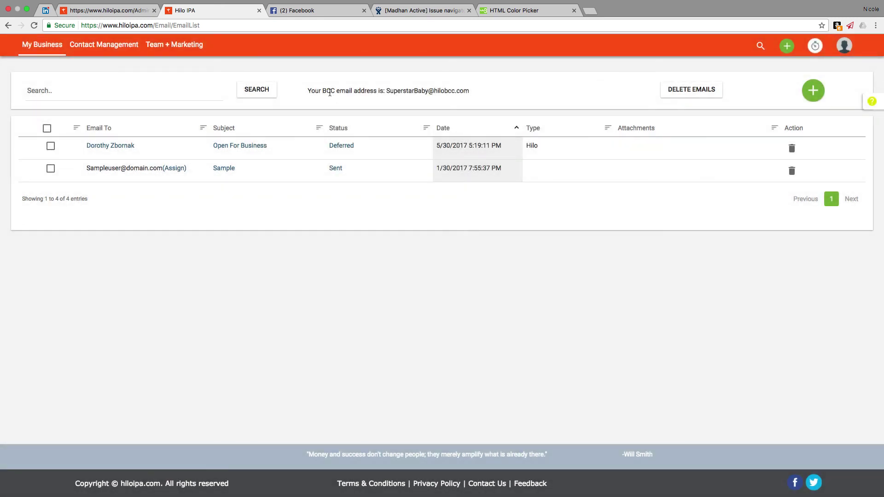
- Open the full contact list and show the contact management options
{"action": "left_click", "coordinate": [87, 46]}
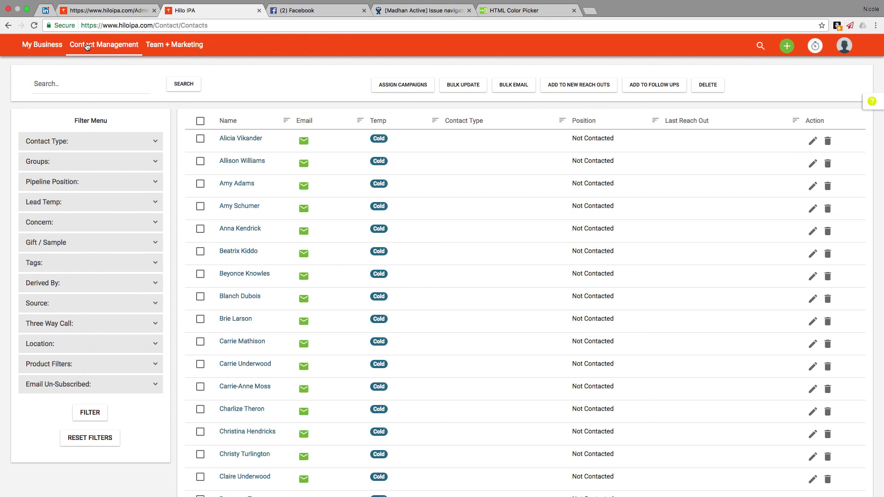
{"action": "left_click", "coordinate": [87, 46]}
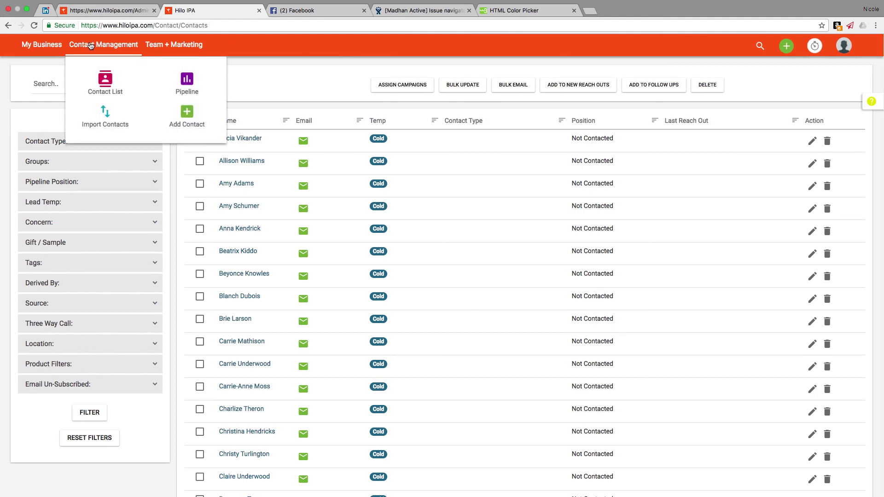